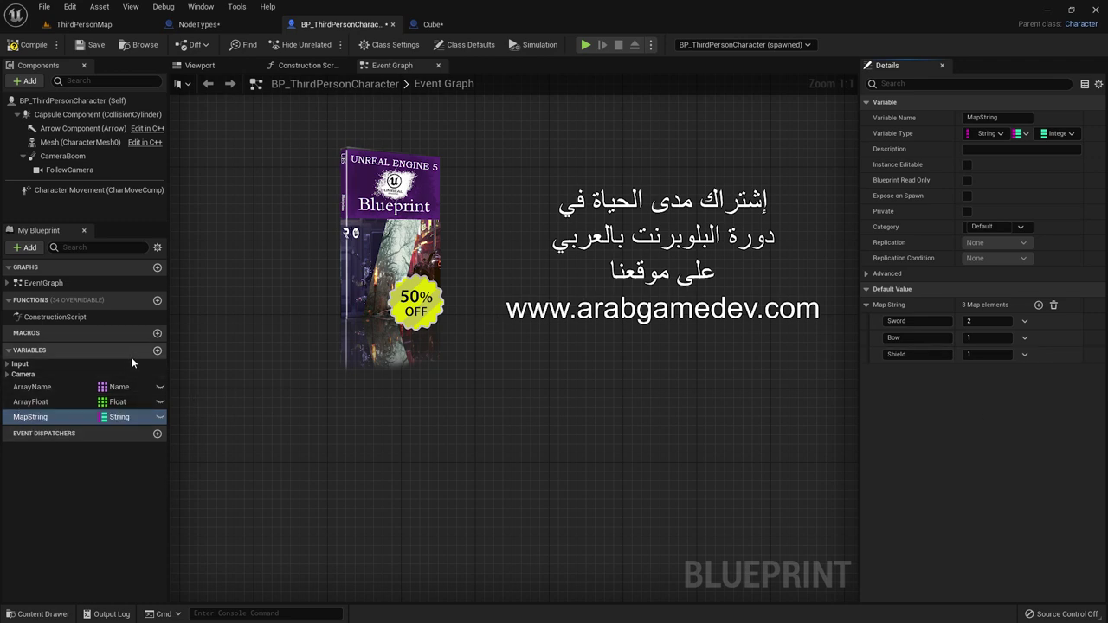
# - Add a new blueprint variable named SetString
pyautogui.click(158, 350)
pyautogui.write('SetString')
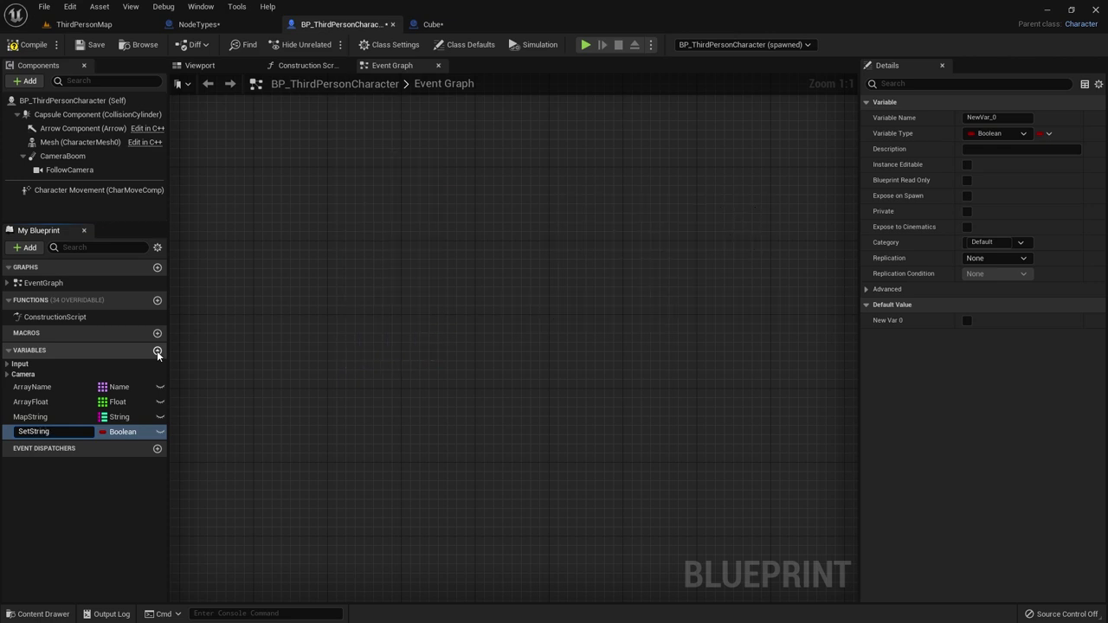
pyautogui.press('Return')
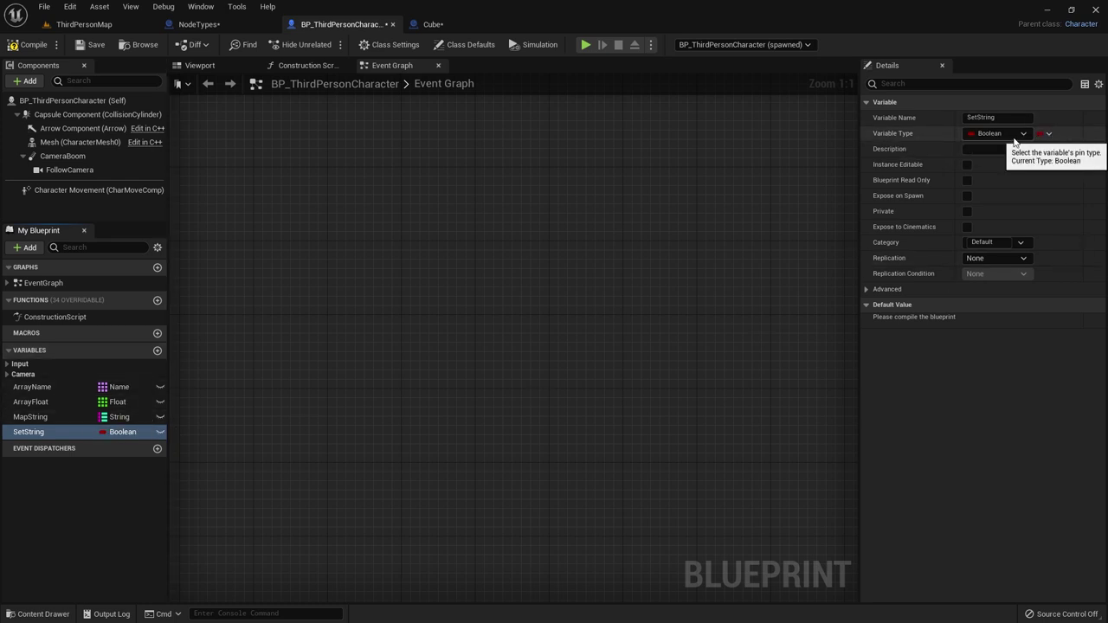
# - Make SetString a Set of Strings and compile the blueprint
pyautogui.click(1049, 134)
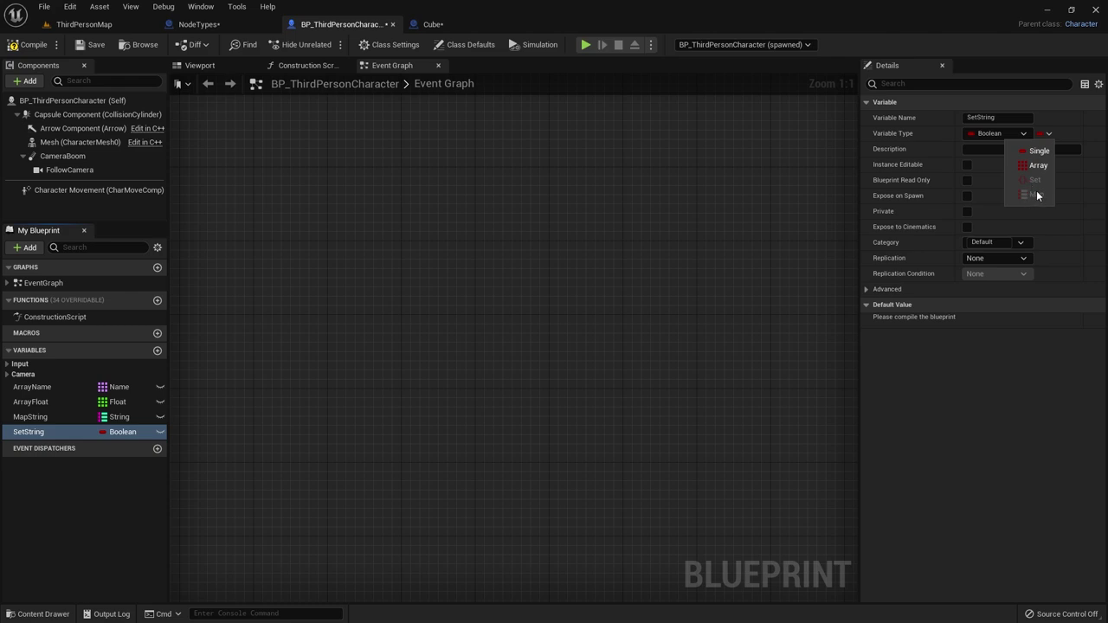
pyautogui.click(1023, 139)
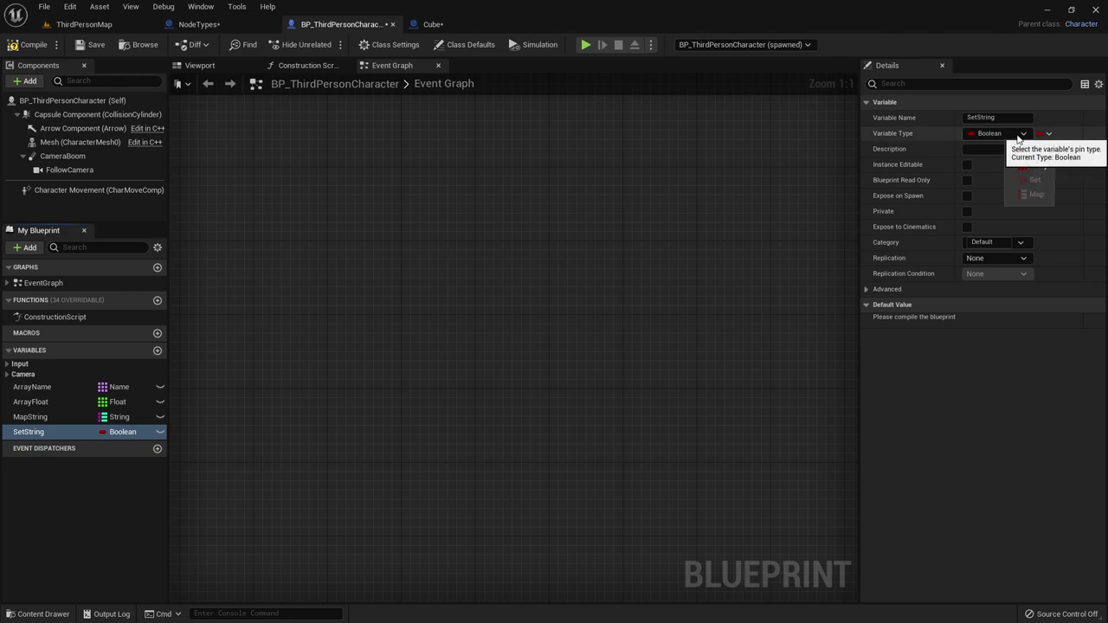
pyautogui.click(1004, 134)
pyautogui.click(961, 246)
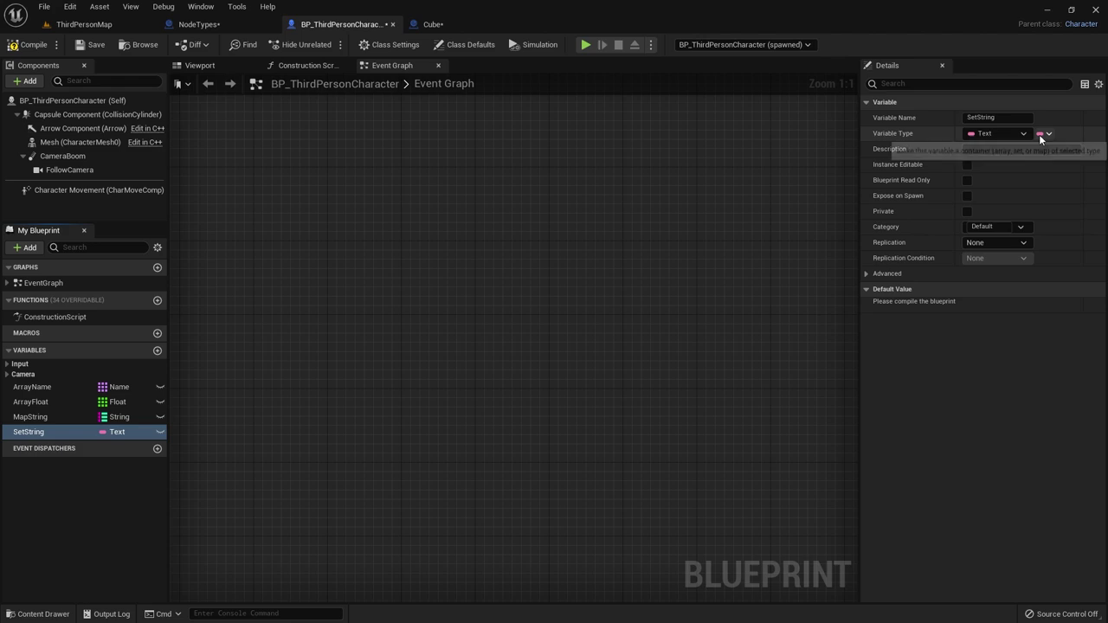
pyautogui.click(1039, 134)
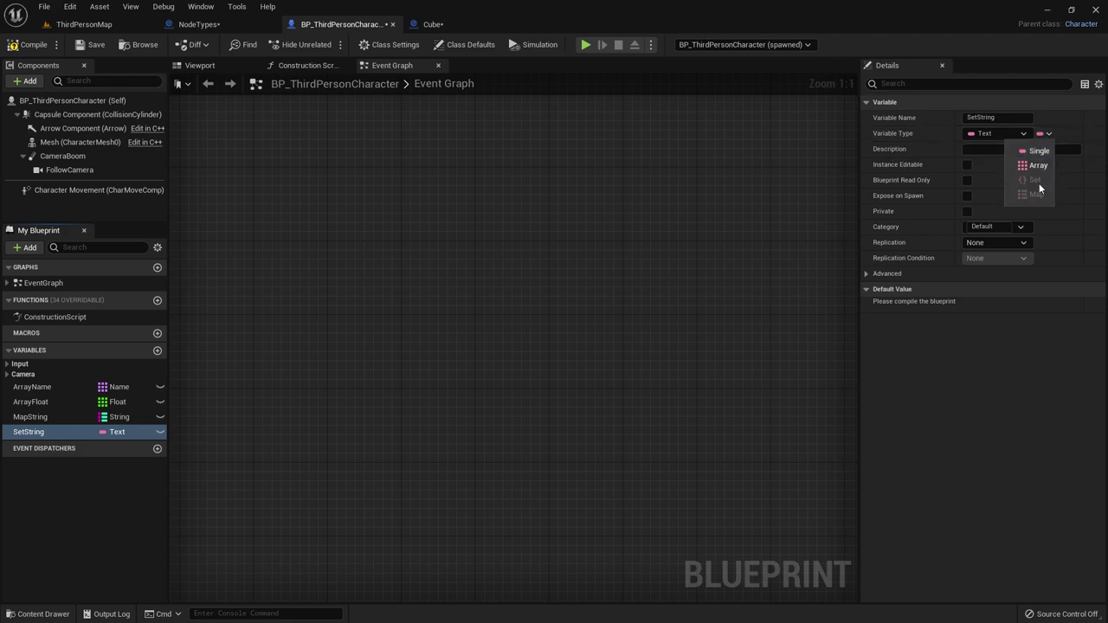
pyautogui.click(995, 135)
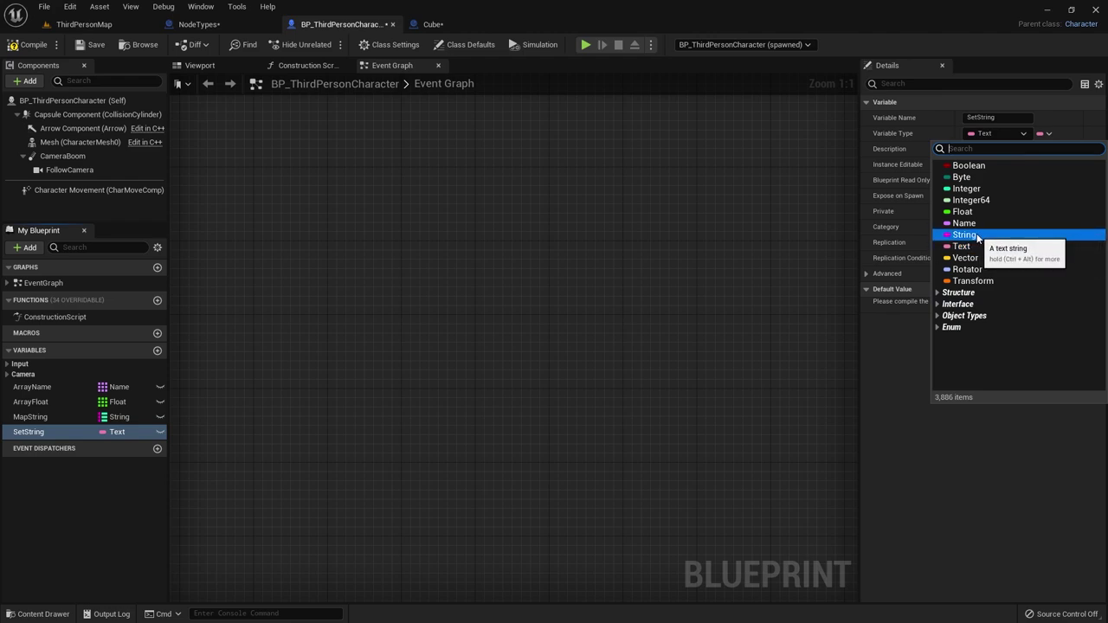
pyautogui.click(1014, 237)
pyautogui.click(1050, 135)
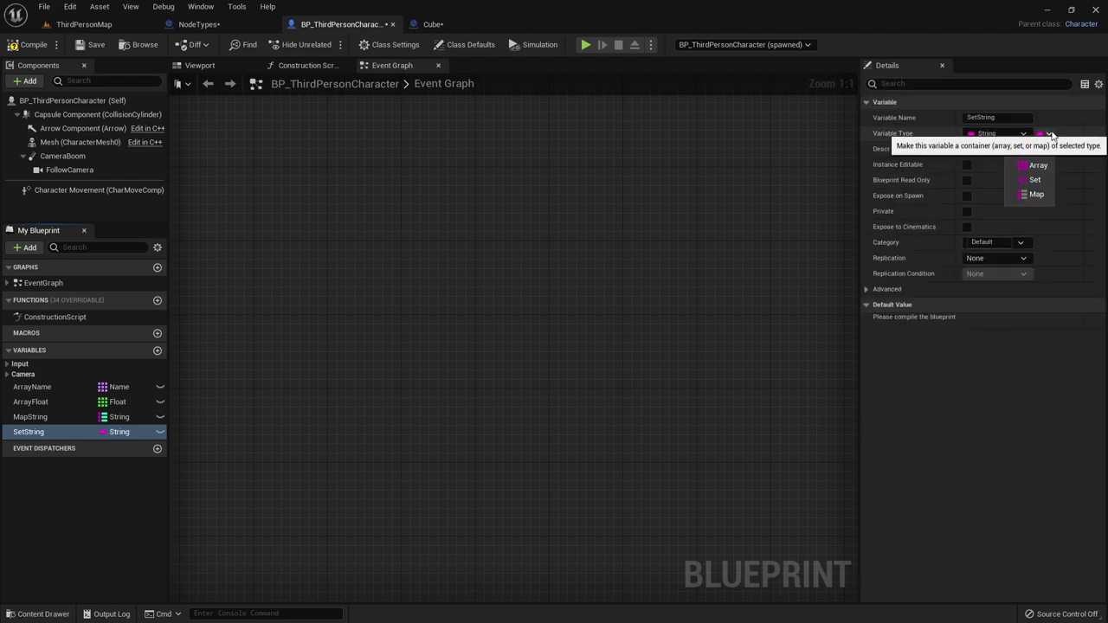
pyautogui.click(1043, 182)
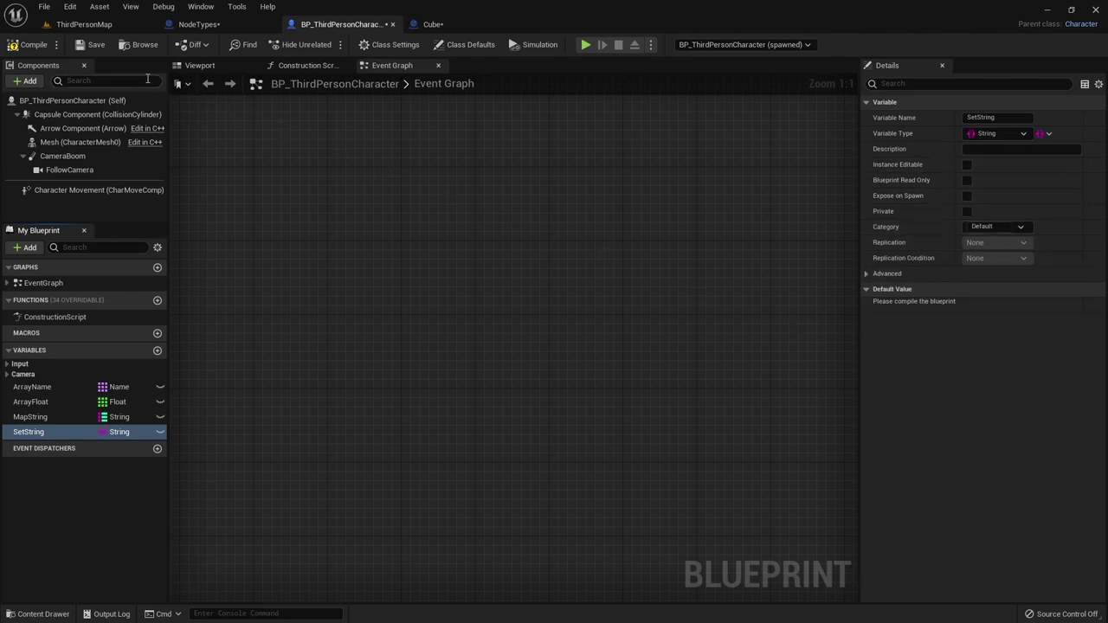
pyautogui.click(19, 47)
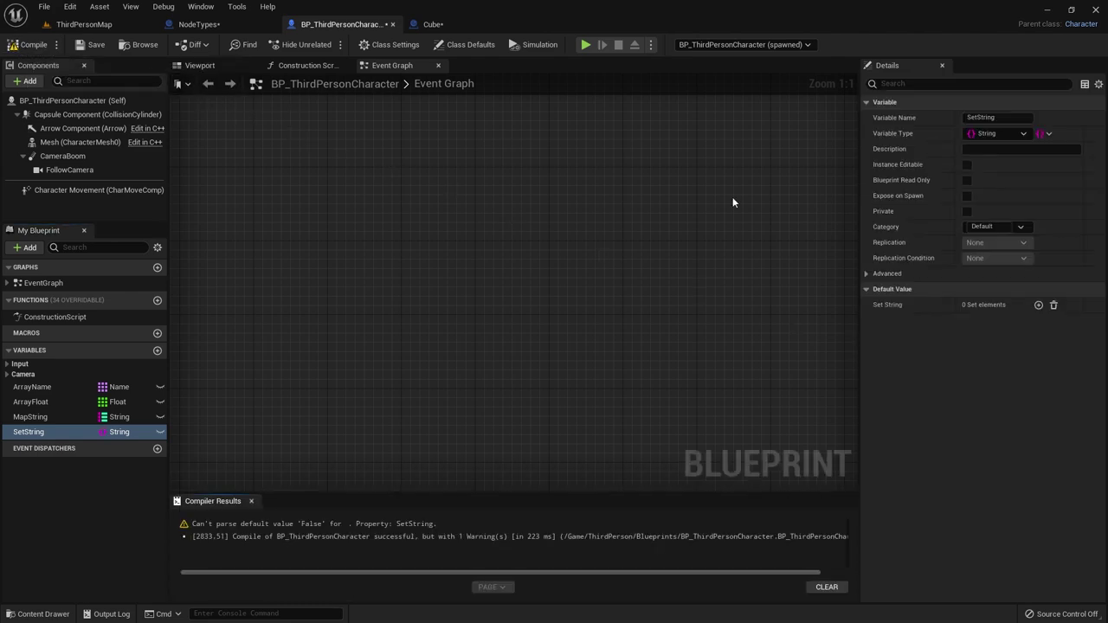
# - Add two default elements to SetString and give them different names
pyautogui.click(1038, 304)
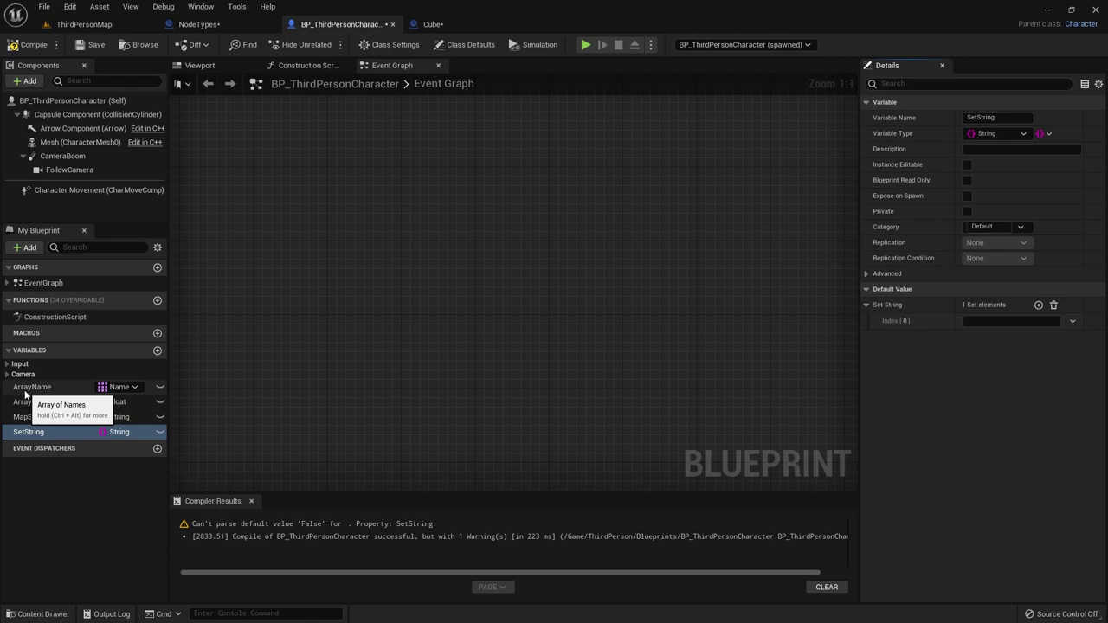
pyautogui.click(986, 321)
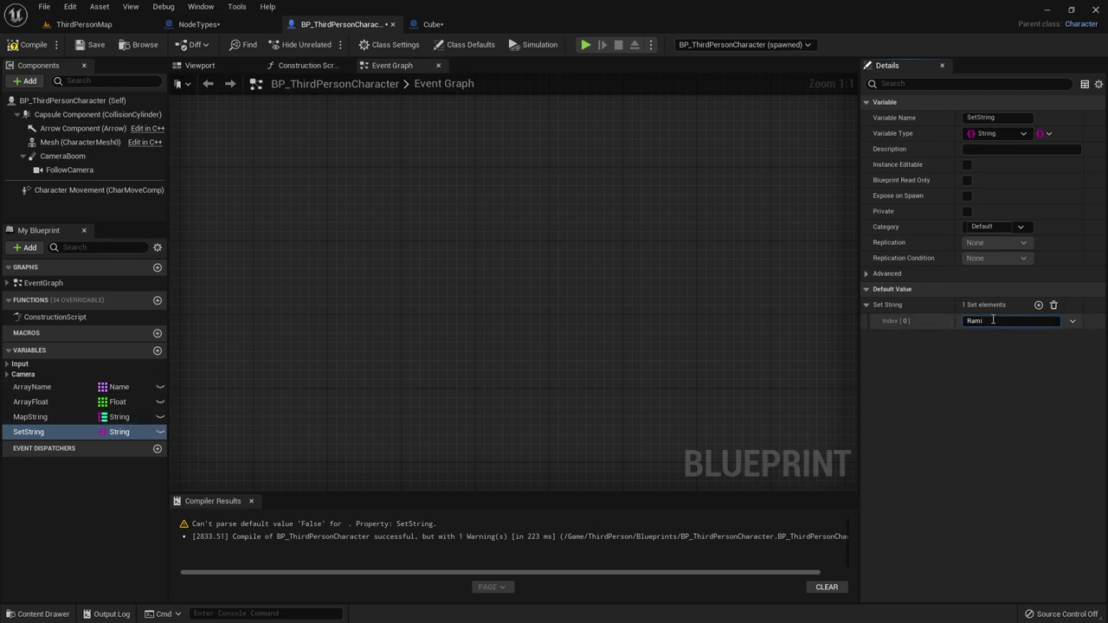
pyautogui.click(1038, 305)
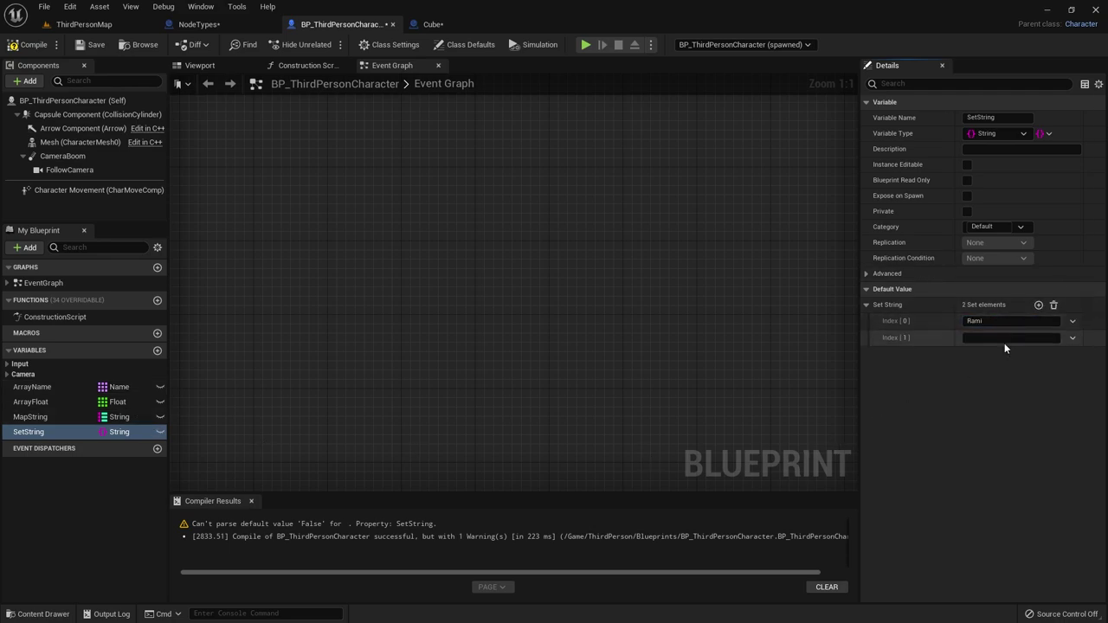
pyautogui.click(980, 338)
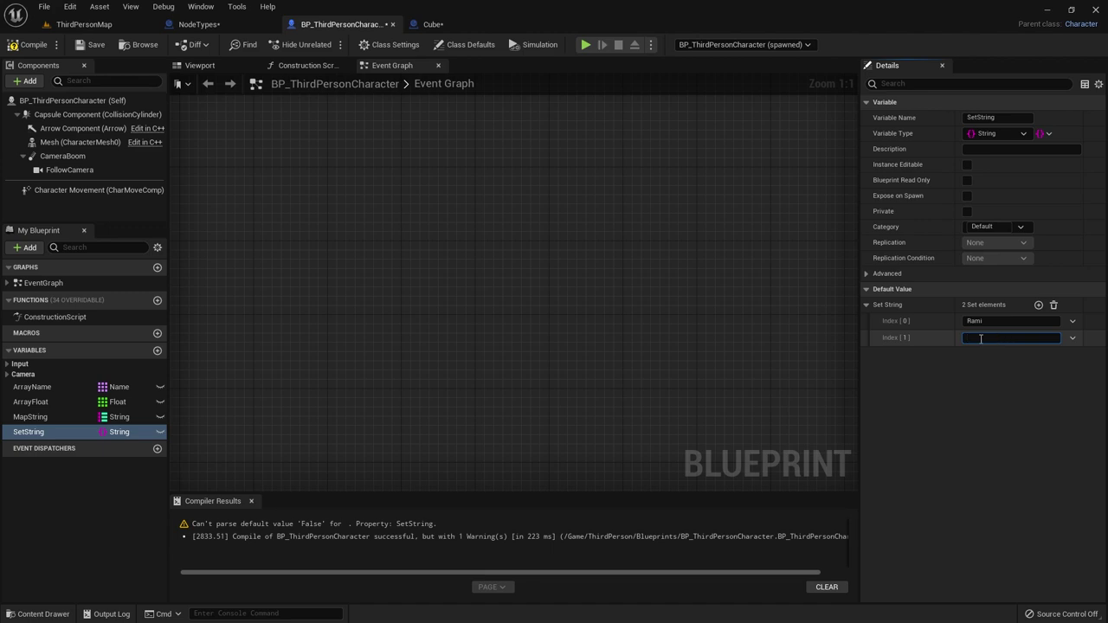
# - Add a third SetString element and try a duplicate name, which is refused
pyautogui.click(1038, 305)
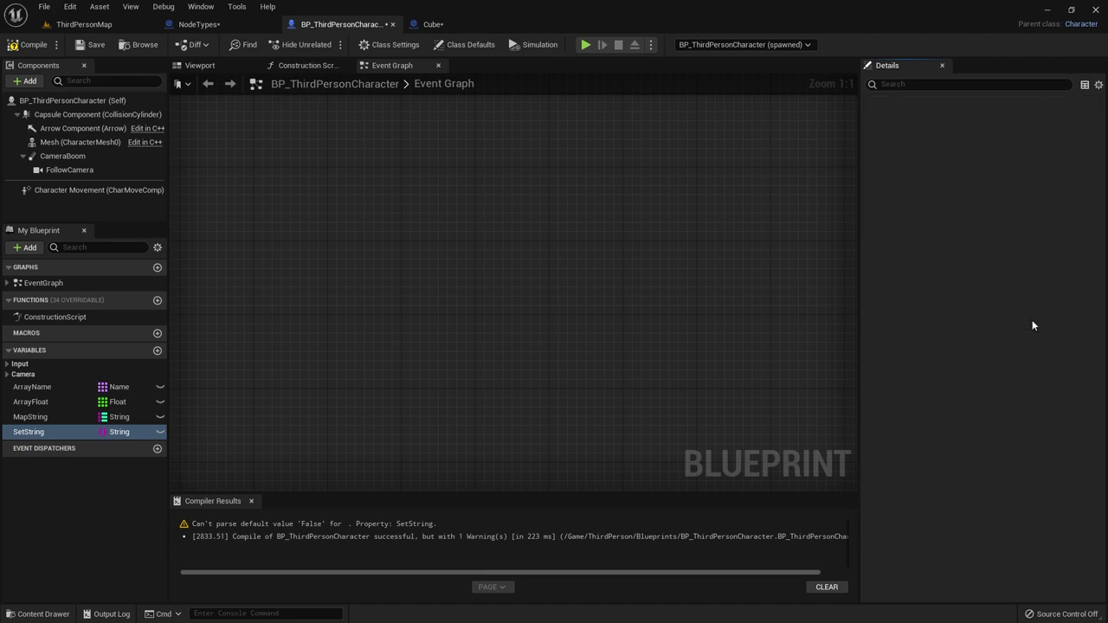
pyautogui.click(39, 387)
pyautogui.click(31, 433)
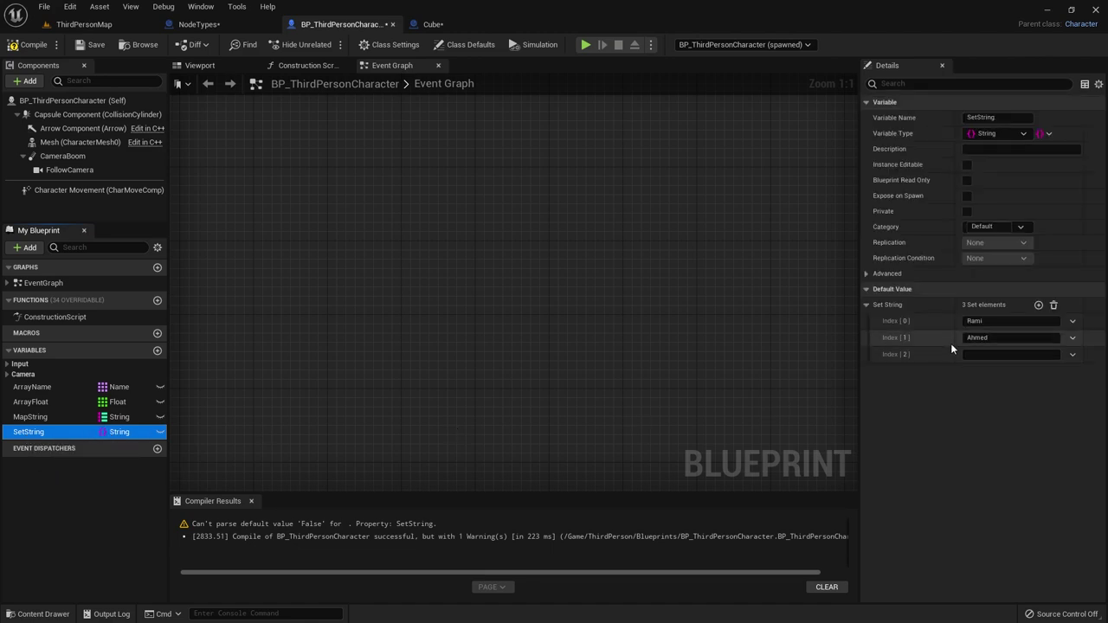
pyautogui.click(978, 354)
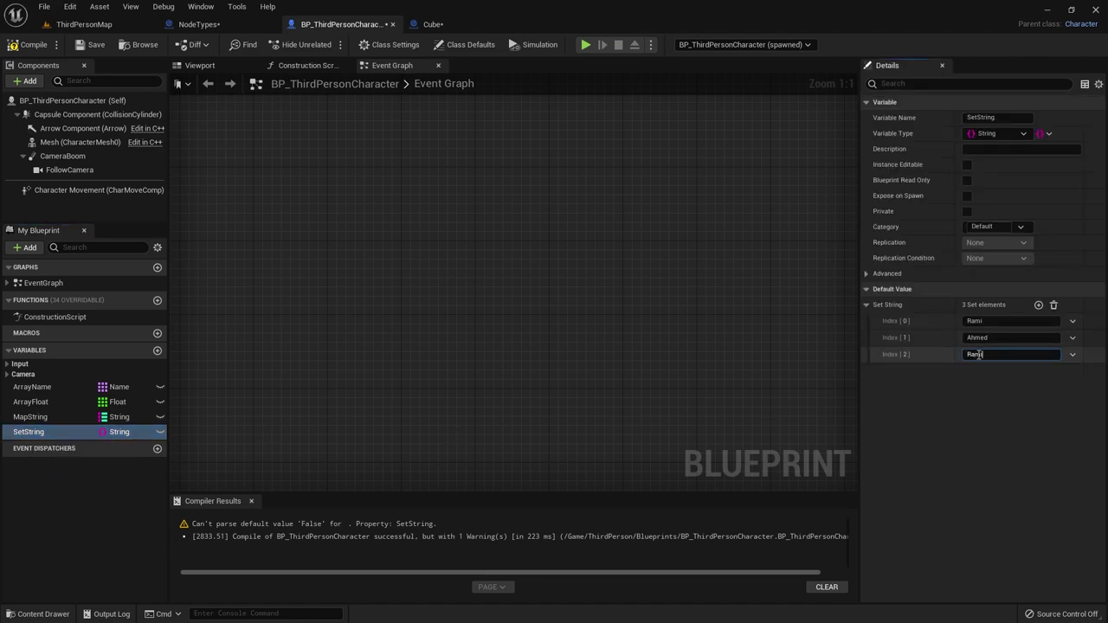
pyautogui.press('Return')
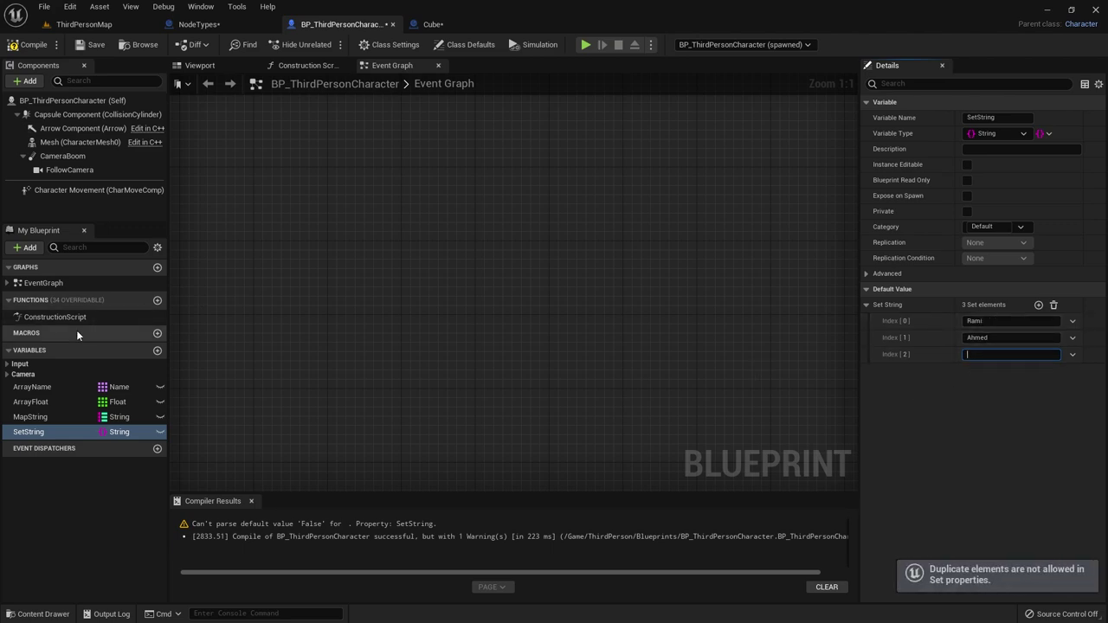
# - Add a fifth element to ArrayName and place an ArrayName getter in the Event Graph
pyautogui.click(39, 387)
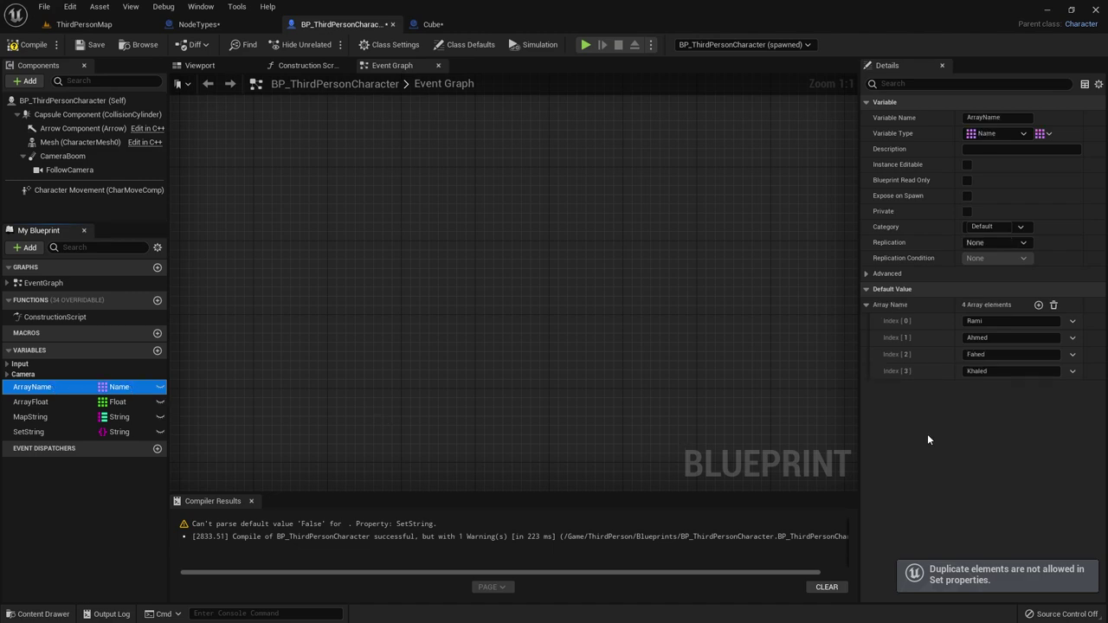
pyautogui.click(1039, 304)
pyautogui.write('Rami')
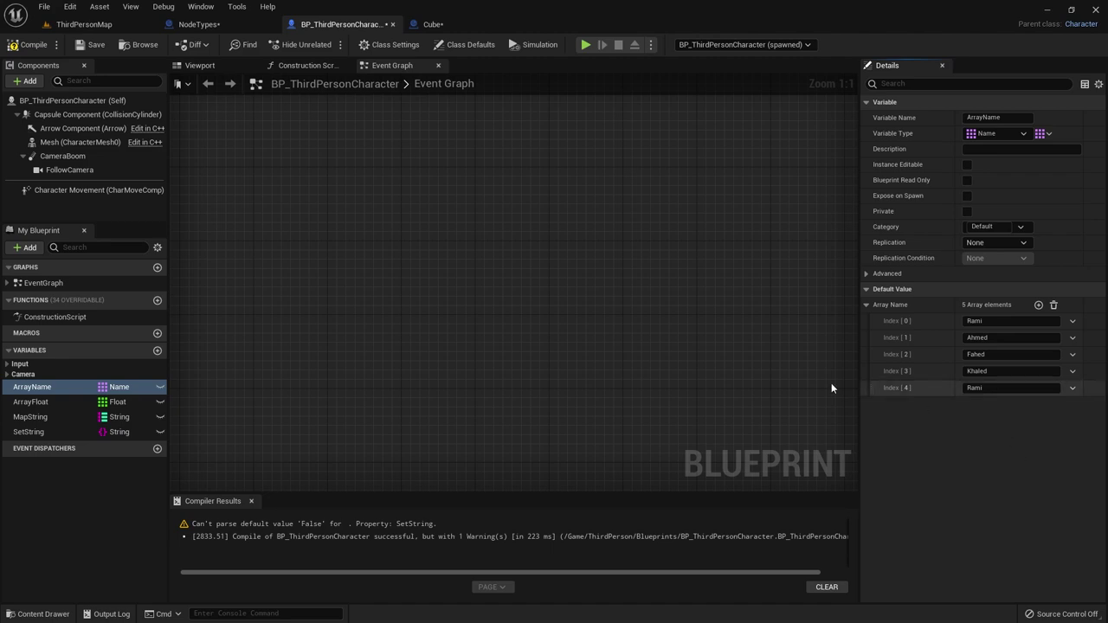
pyautogui.click(50, 392)
pyautogui.moveTo(50, 392)
pyautogui.mouseDown()
pyautogui.moveTo(287, 227)
pyautogui.moveTo(443, 235)
pyautogui.moveTo(349, 232)
pyautogui.moveTo(408, 243)
pyautogui.mouseUp()
pyautogui.click(315, 245)
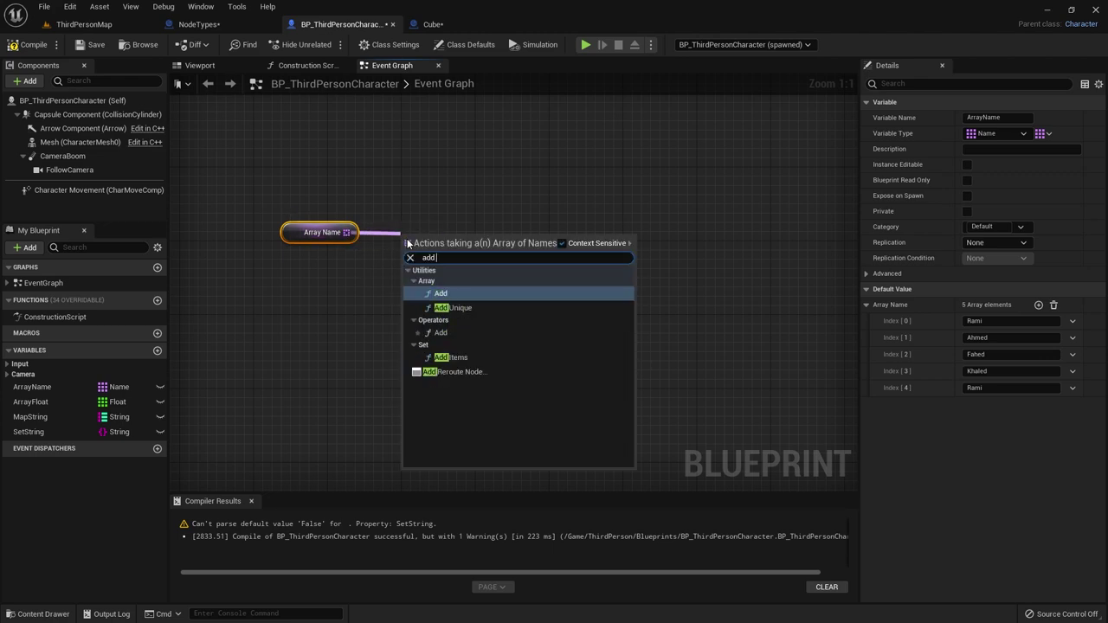
pyautogui.press('Escape')
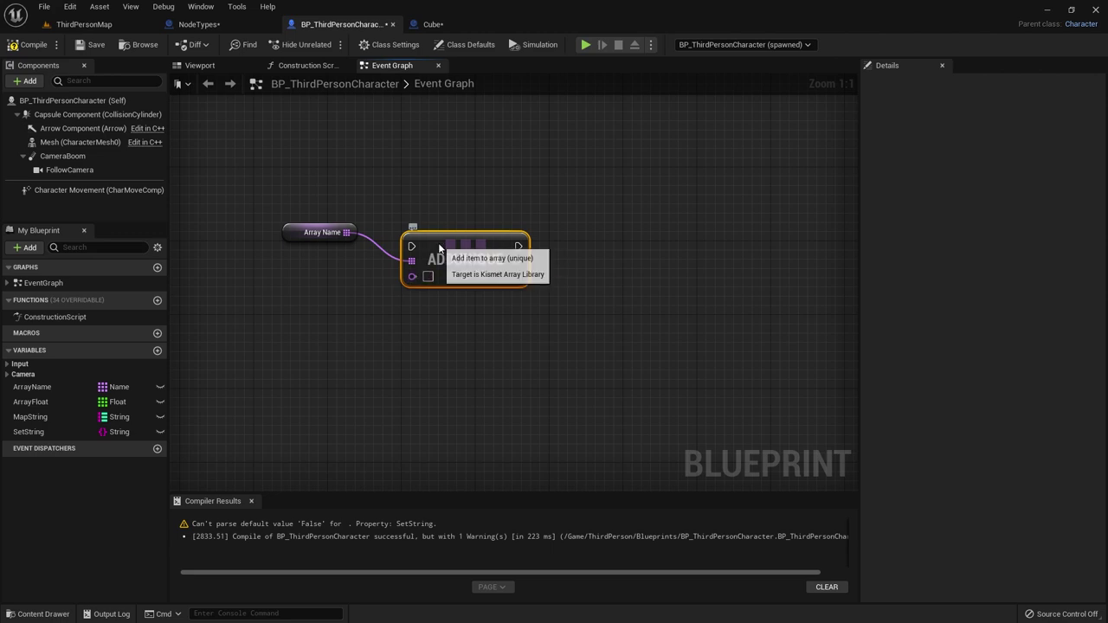
pyautogui.click(284, 232)
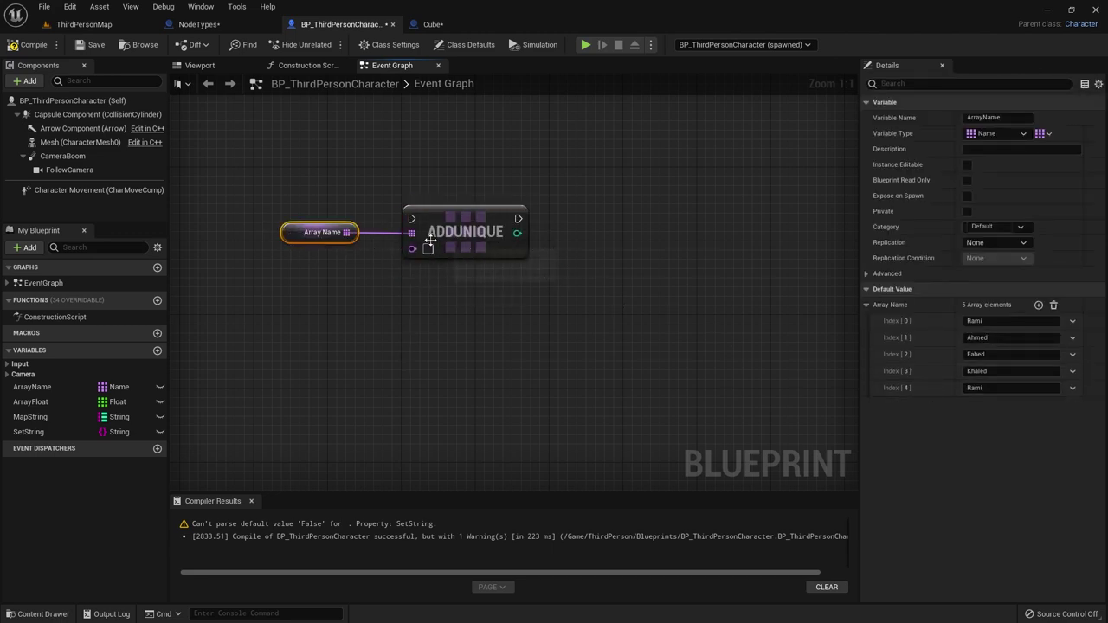
# - Place a SetString getter and delete the Array Name and ADDUNIQUE nodes
pyautogui.moveTo(52, 432); pyautogui.dragTo(312, 363)
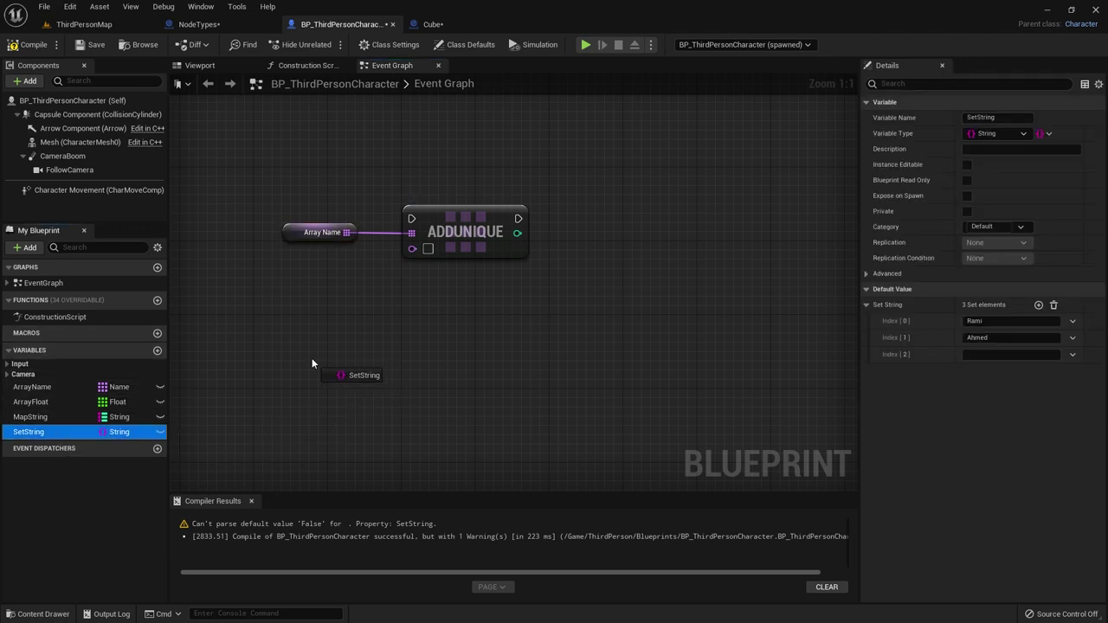
pyautogui.click(341, 373)
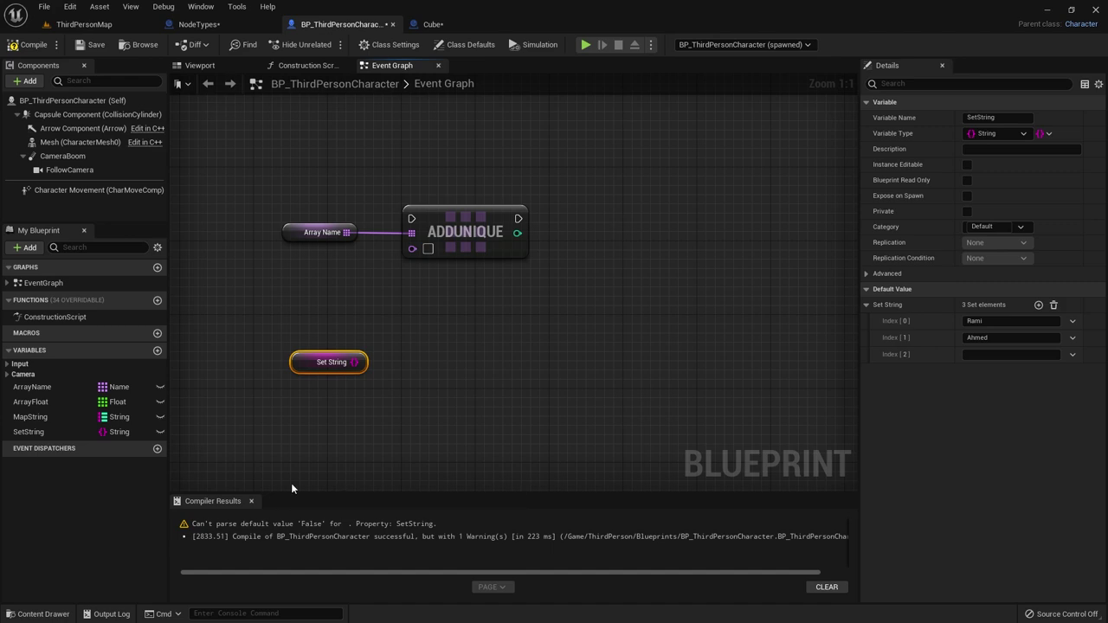
pyautogui.click(251, 501)
pyautogui.moveTo(297, 162); pyautogui.dragTo(513, 255)
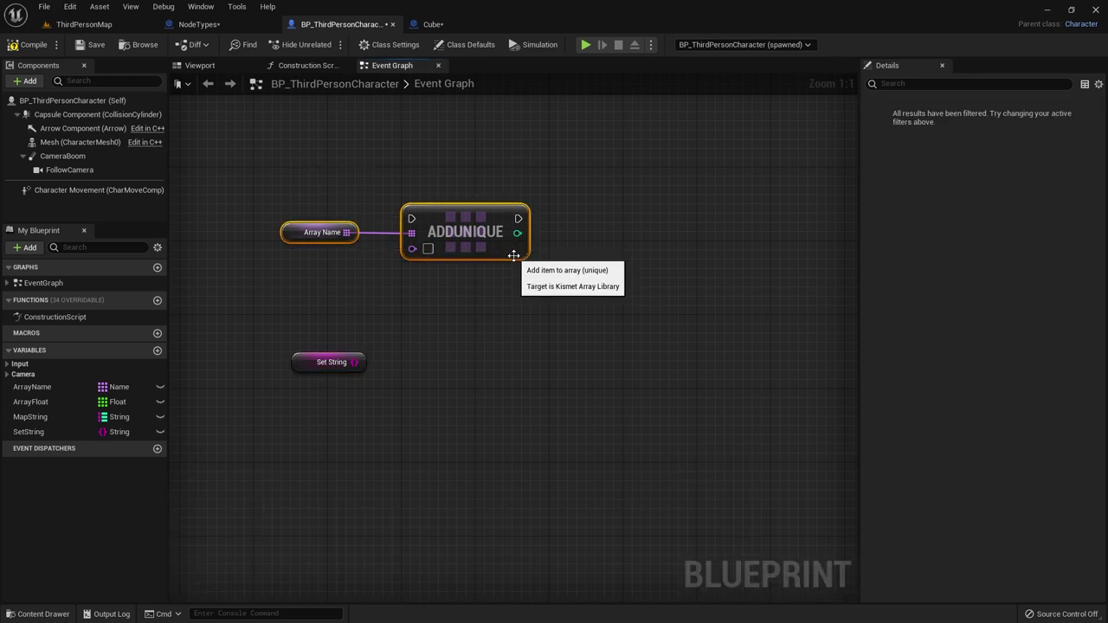
pyautogui.press('Delete')
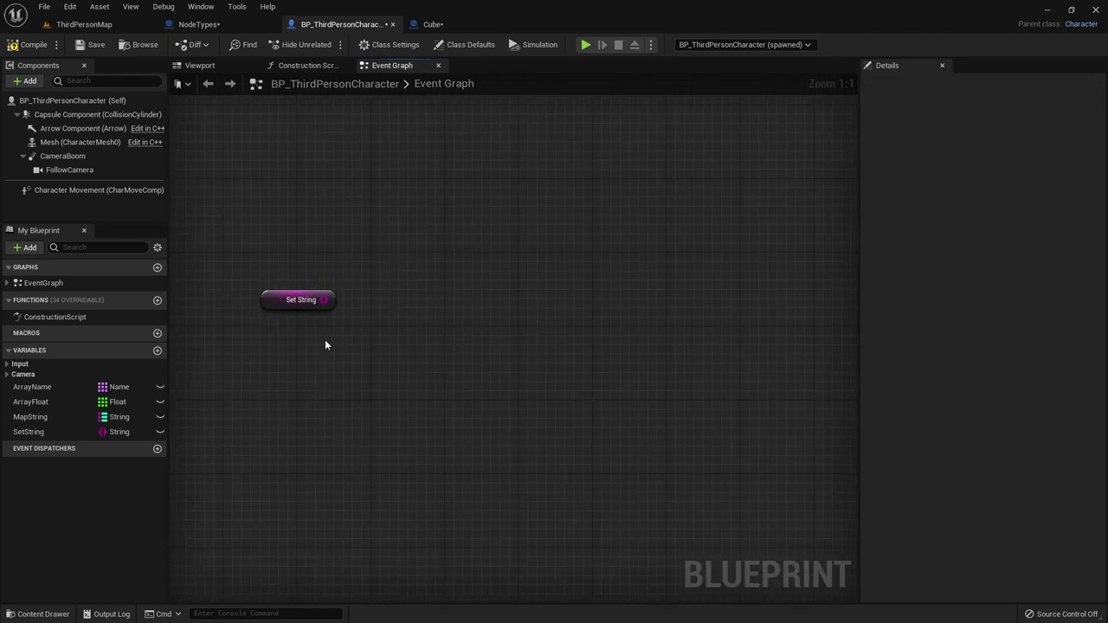
# - Search Set String's actions for 'add', place an Add node, then delete it
pyautogui.moveTo(324, 299); pyautogui.dragTo(425, 223)
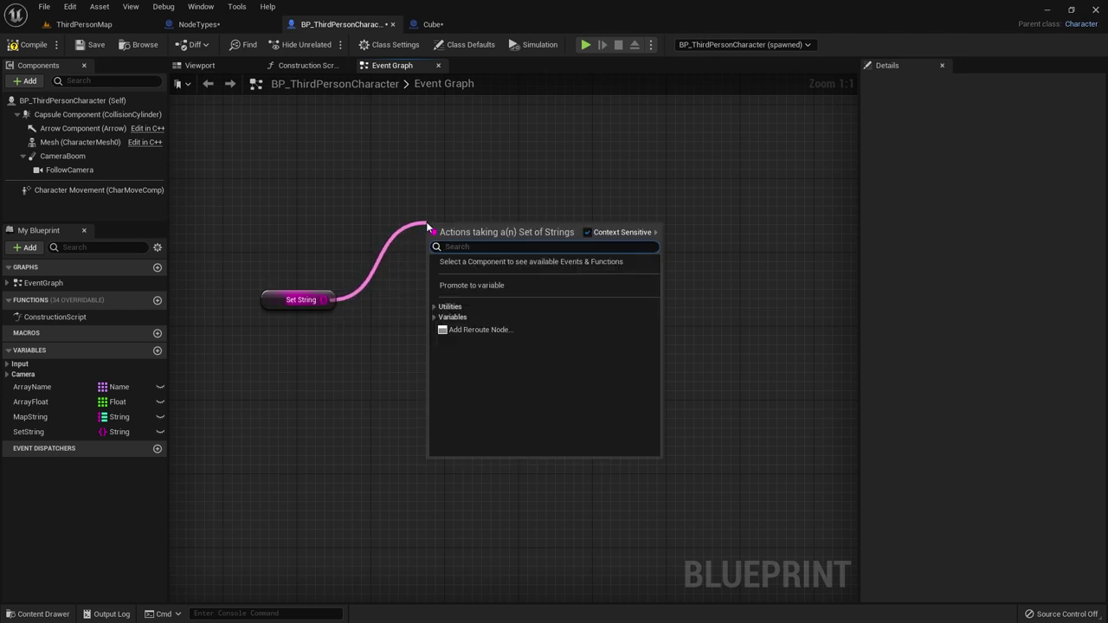
pyautogui.click(434, 306)
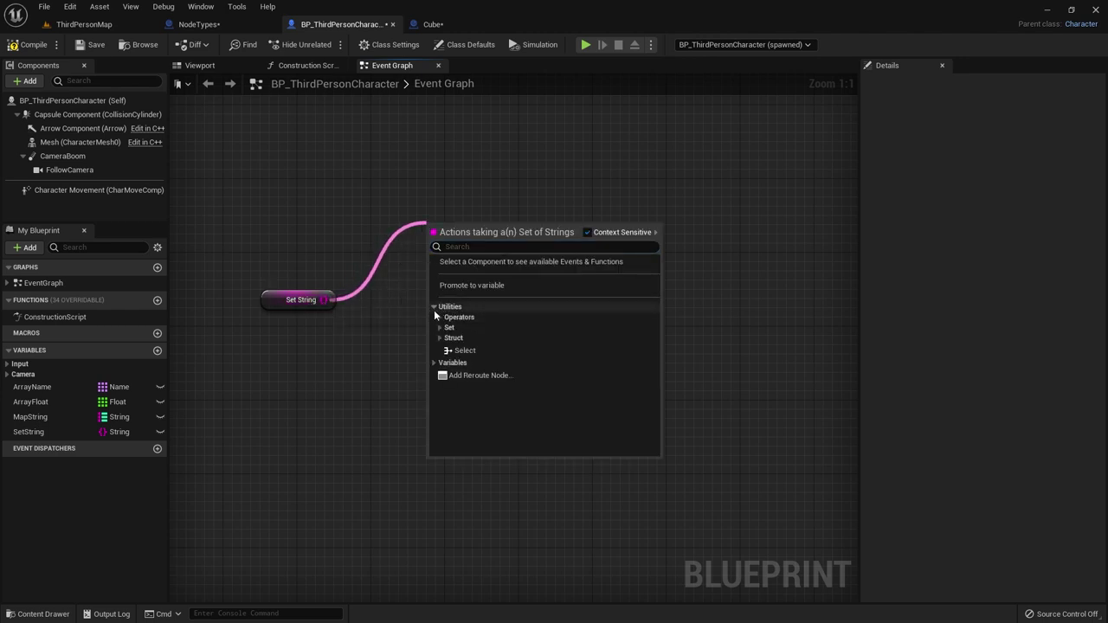
pyautogui.click(439, 327)
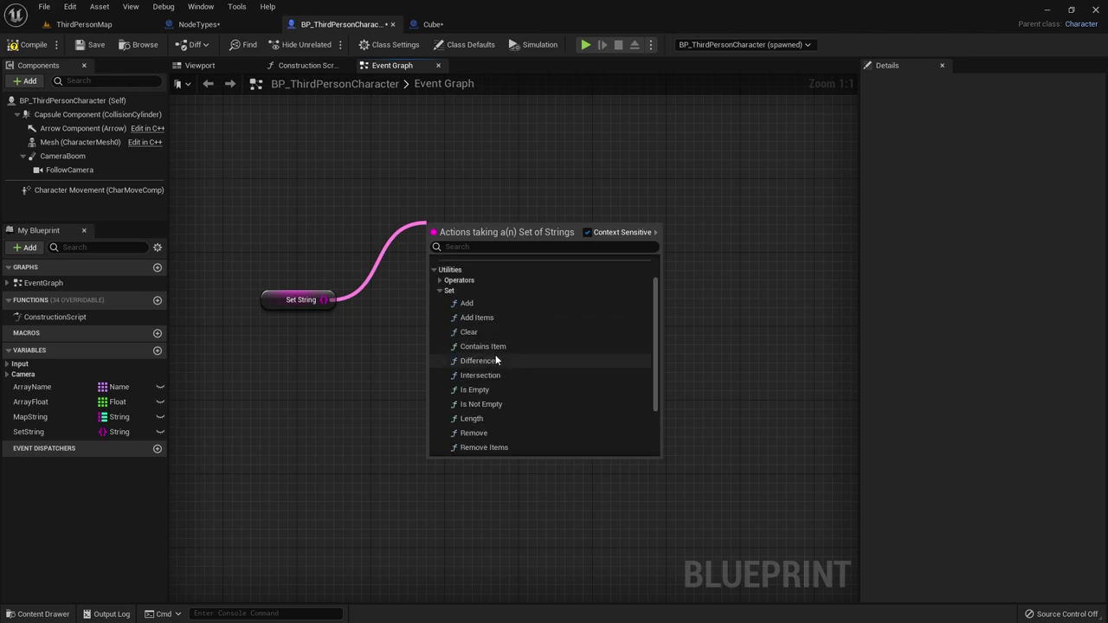
pyautogui.scroll(-3, 530, 397)
pyautogui.scroll(2, 501, 331)
pyautogui.click(482, 246)
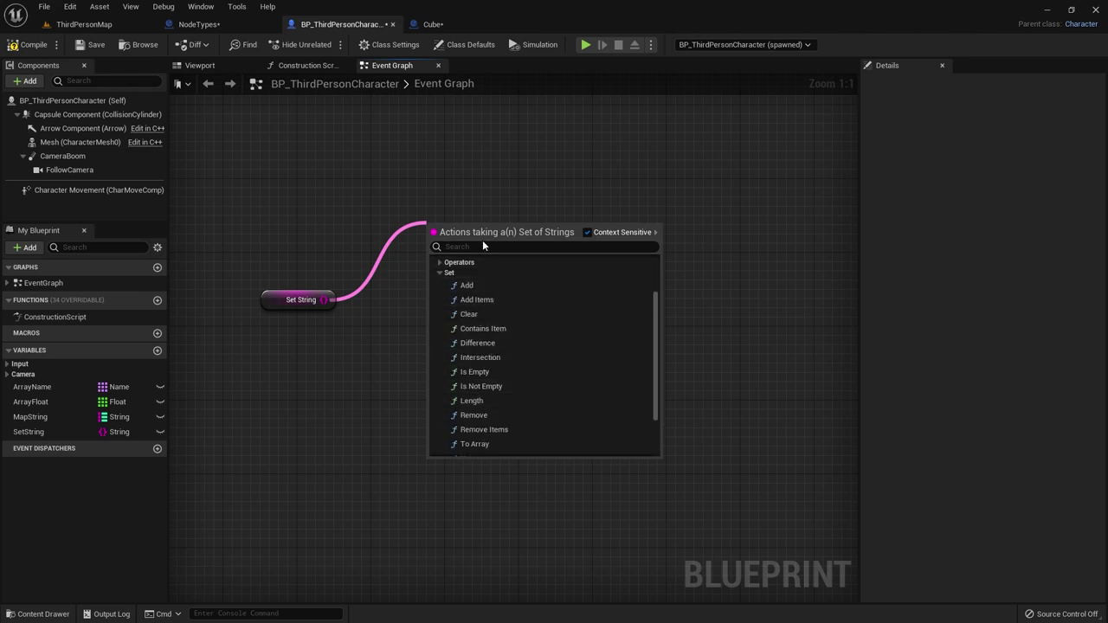
pyautogui.write('add')
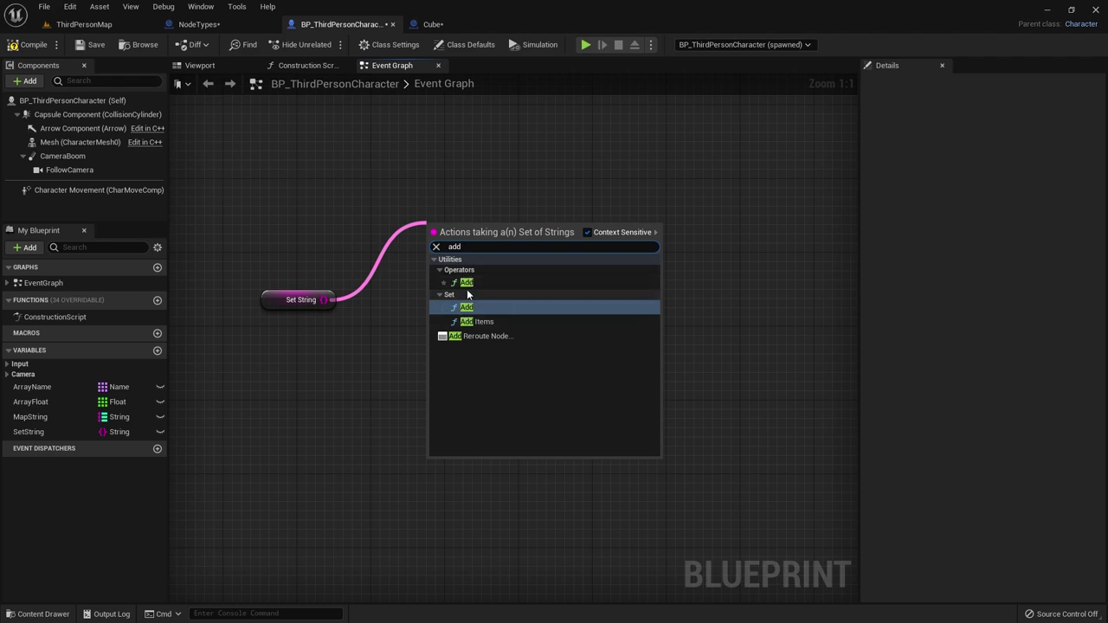
pyautogui.click(467, 282)
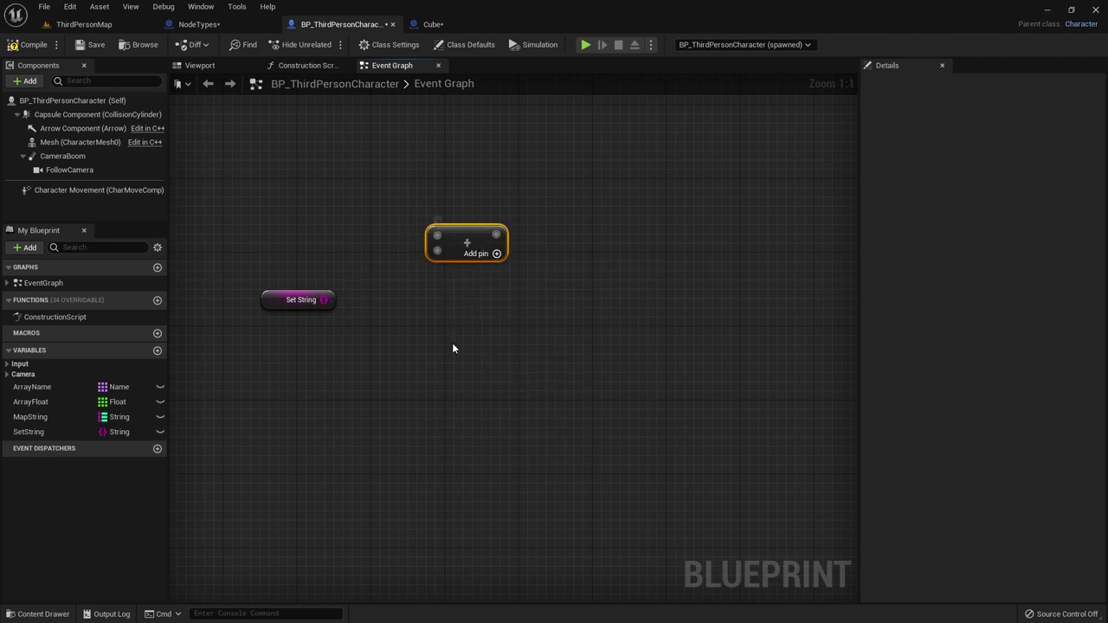
pyautogui.press('Delete')
# - Wire a Set Add node to Set String, move it up, and check SetString's defaults
pyautogui.moveTo(324, 299); pyautogui.dragTo(425, 230)
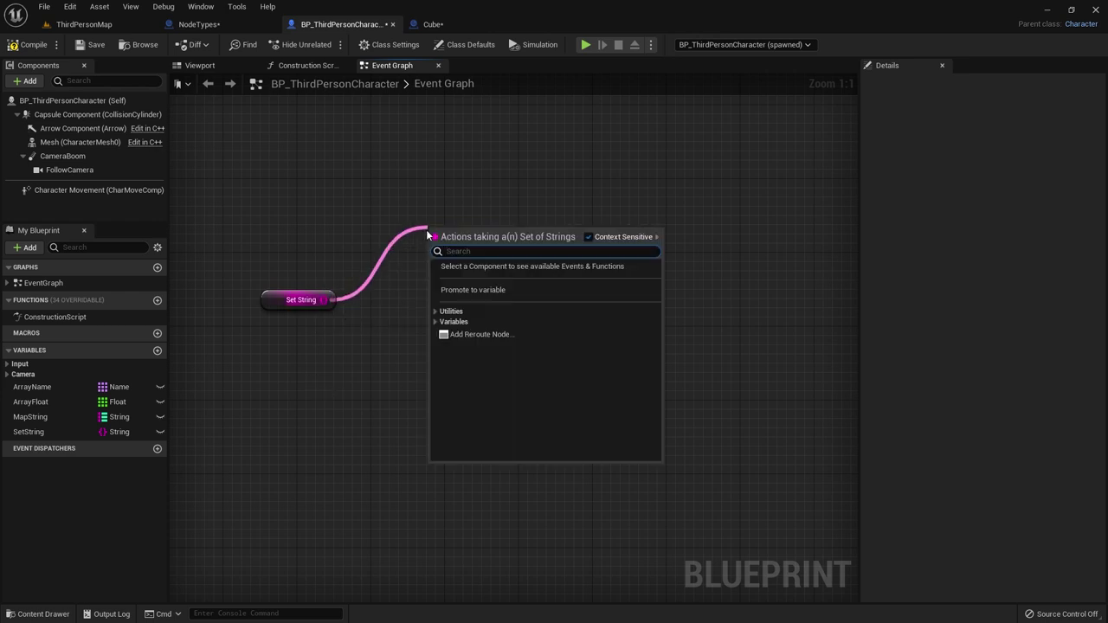
pyautogui.write('add')
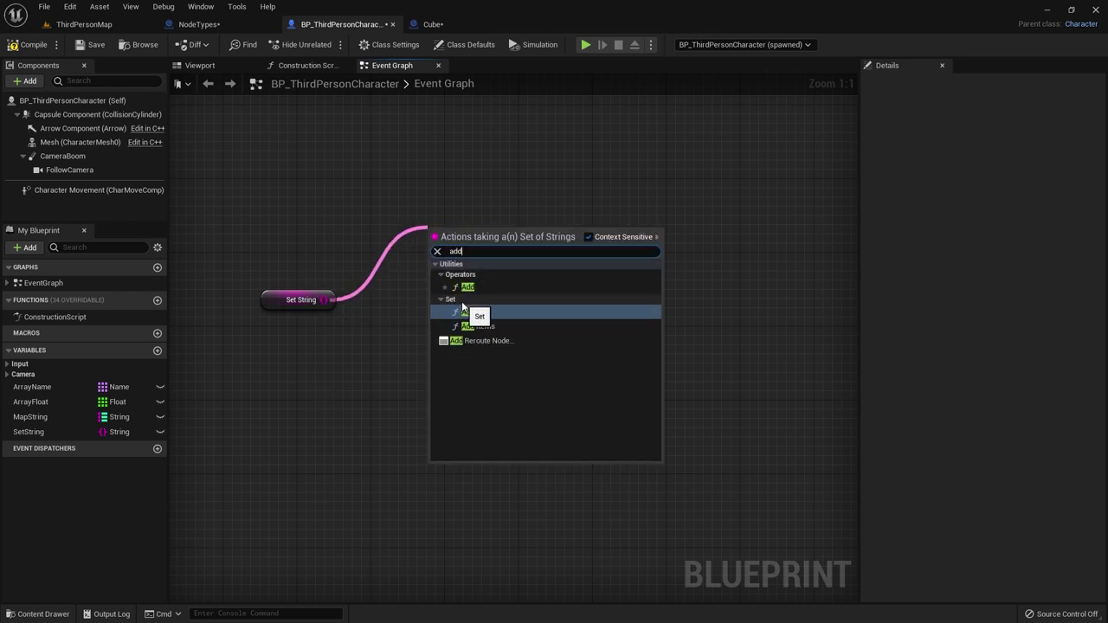
pyautogui.click(466, 305)
pyautogui.moveTo(467, 260); pyautogui.dragTo(467, 202)
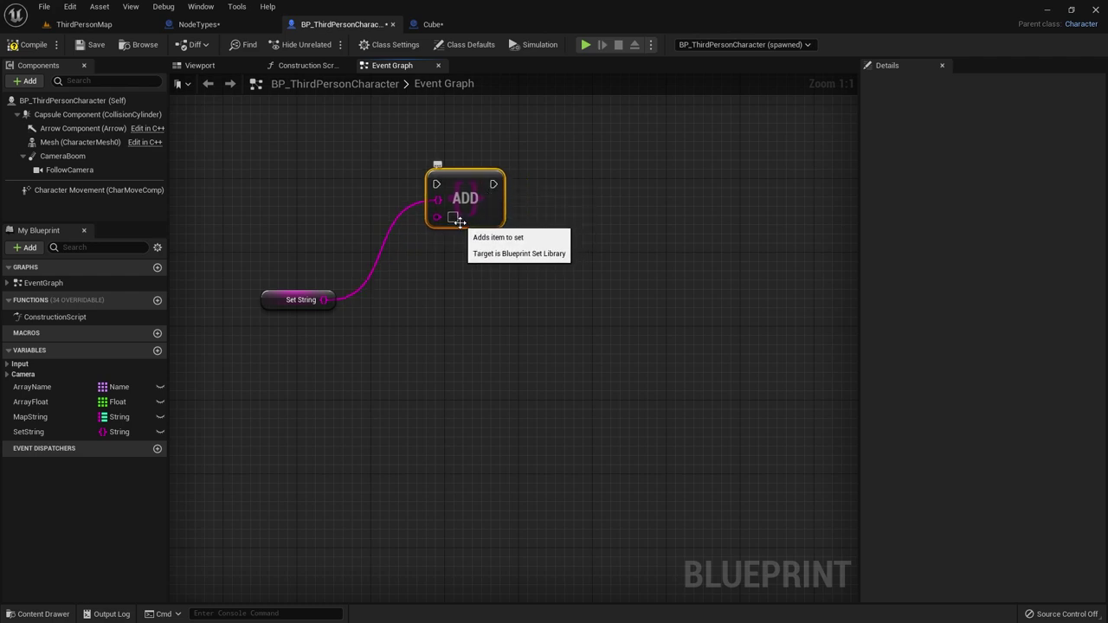
pyautogui.click(279, 303)
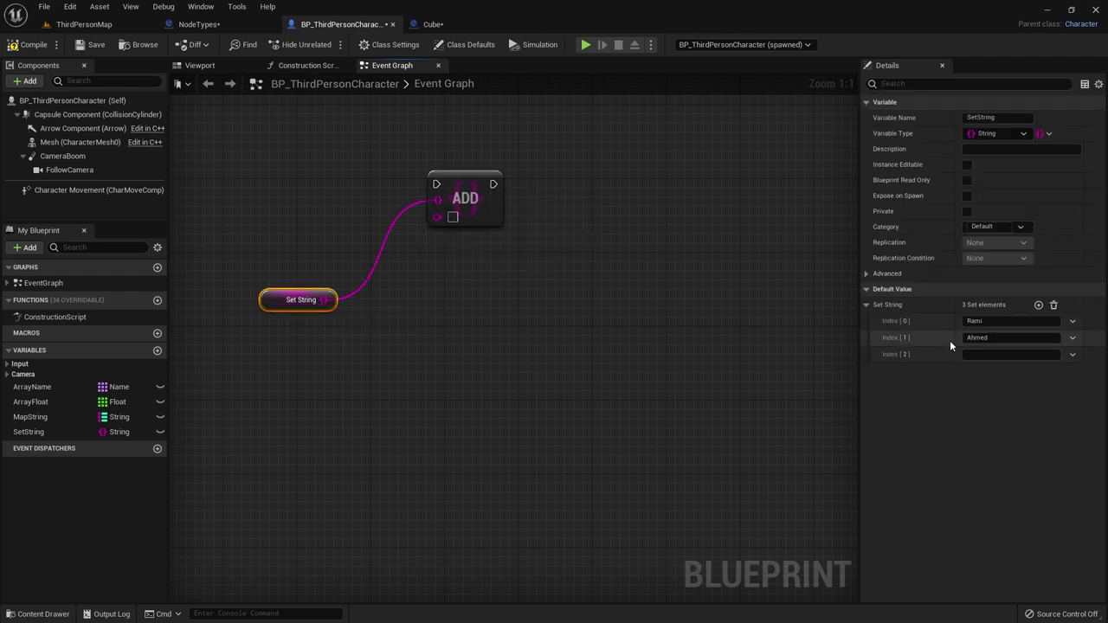
pyautogui.click(980, 354)
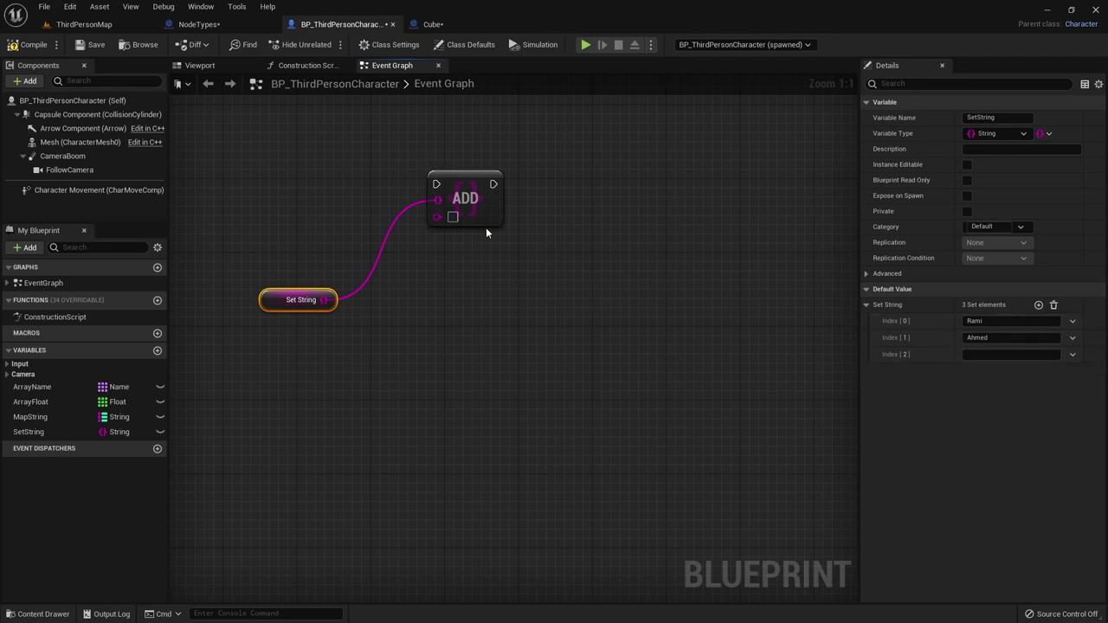
# - Wire a Set Add Items node to Set String and nudge it into place
pyautogui.moveTo(324, 299); pyautogui.dragTo(433, 276)
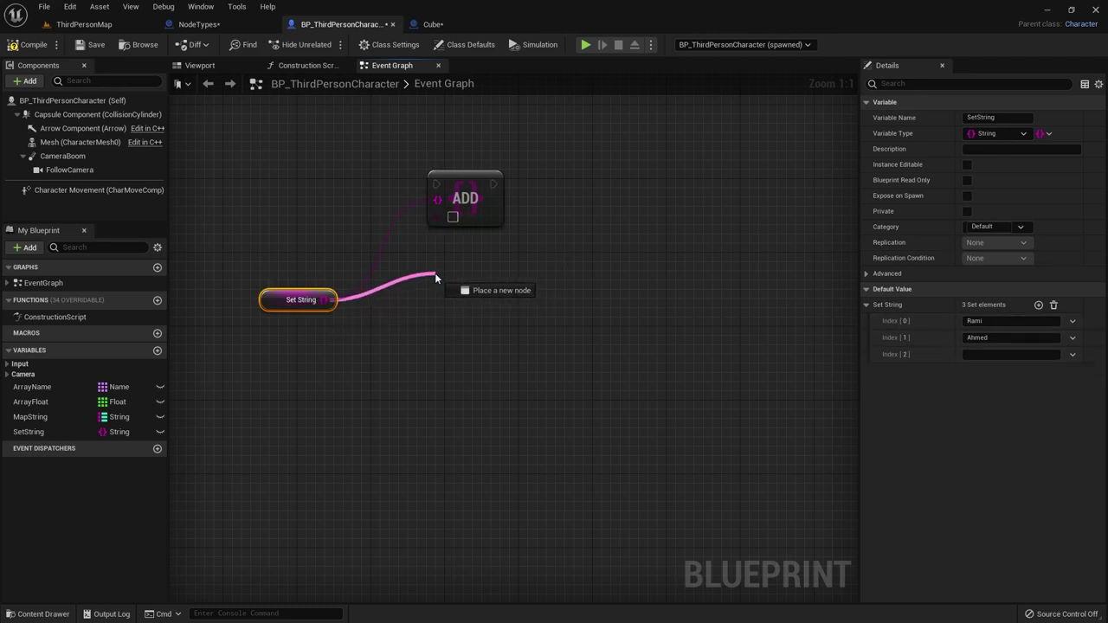
pyautogui.write('add')
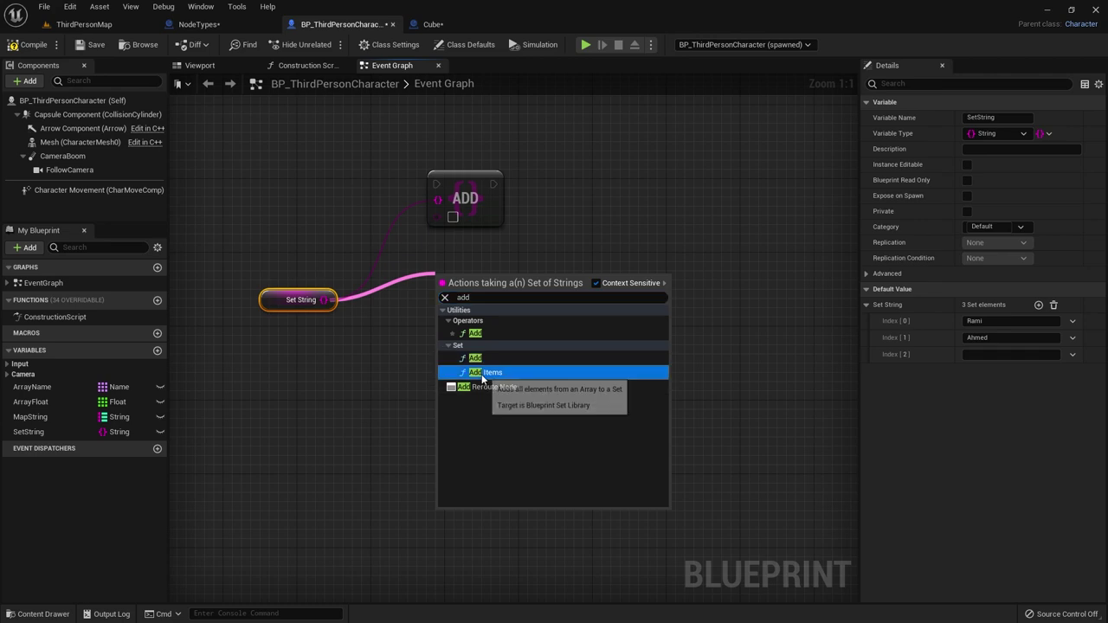
pyautogui.click(481, 376)
pyautogui.moveTo(490, 284); pyautogui.dragTo(480, 274)
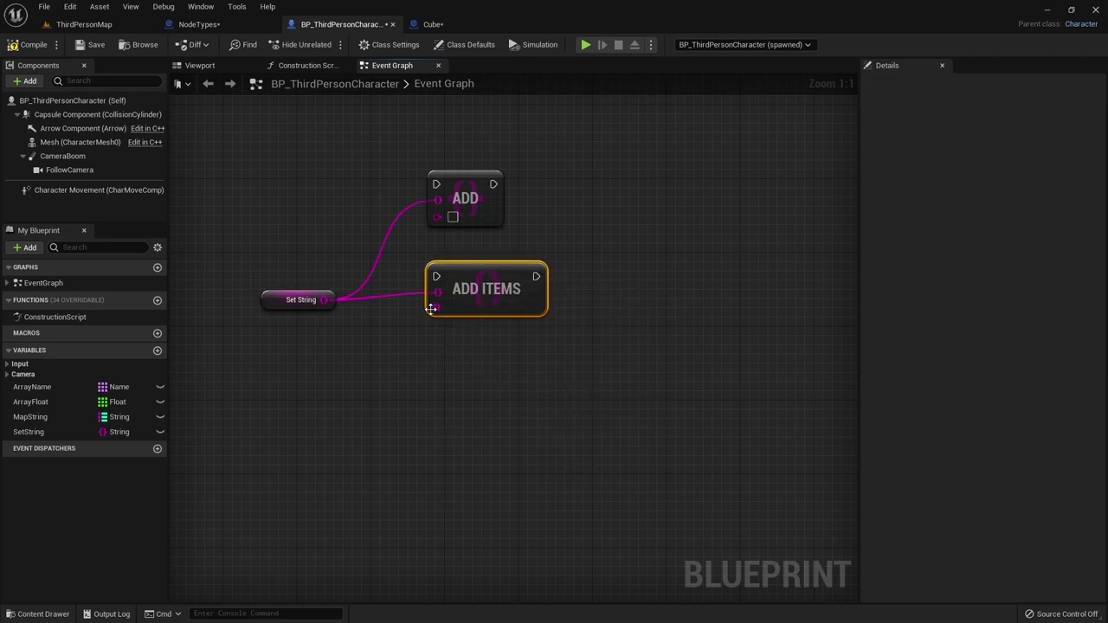
pyautogui.moveTo(435, 307); pyautogui.dragTo(377, 349)
pyautogui.click(286, 379)
pyautogui.click(155, 351)
pyautogui.click(145, 352)
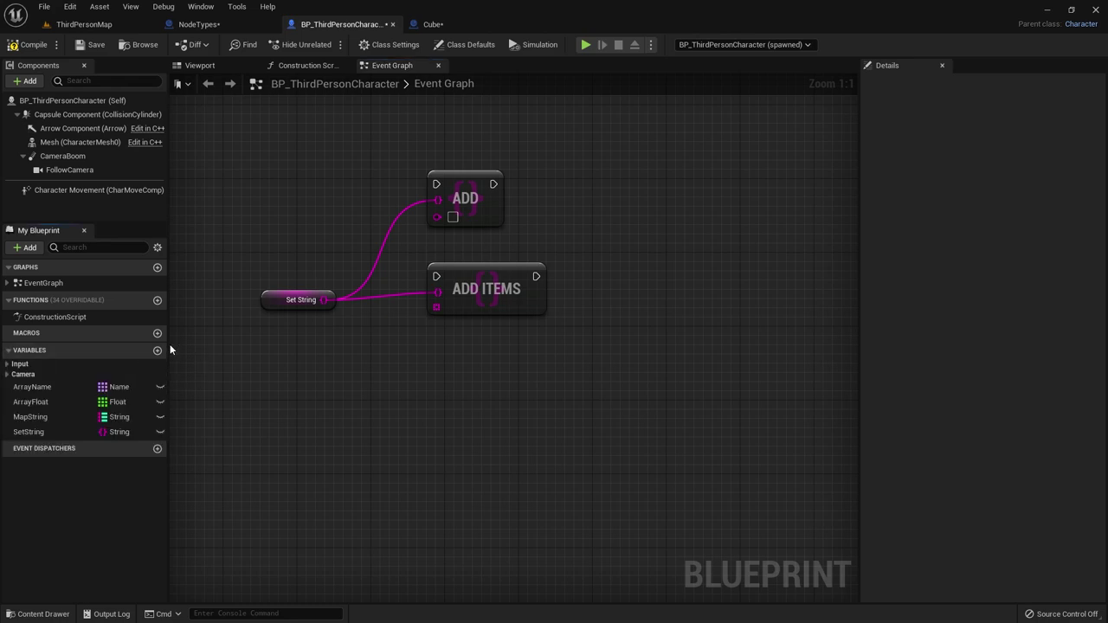
# - Create a new blueprint variable named ArayString
pyautogui.click(157, 351)
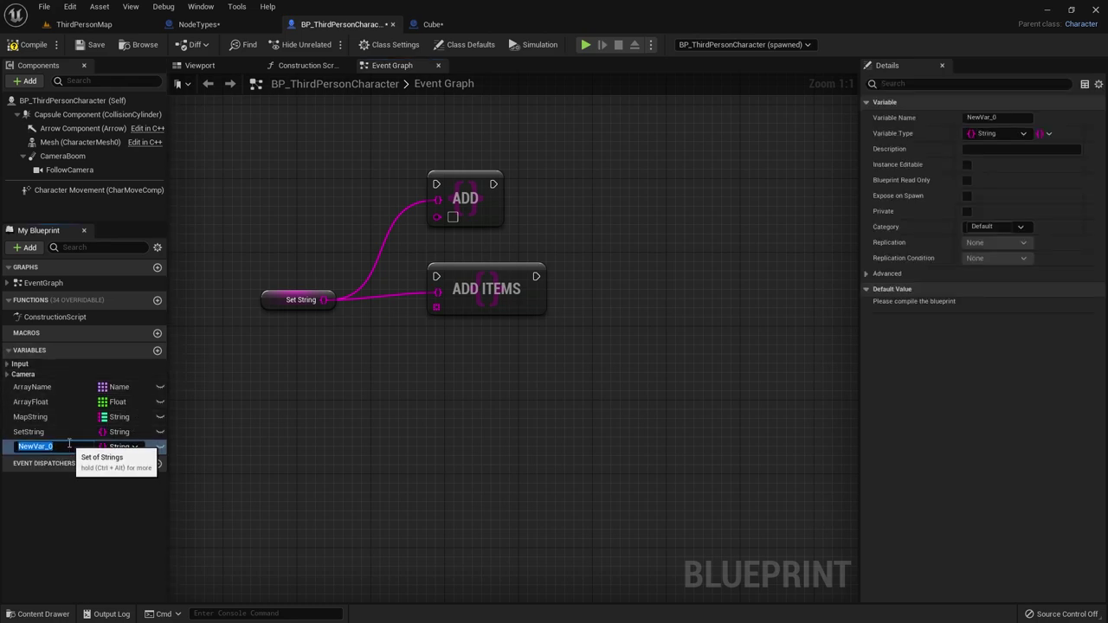
pyautogui.write('ArayStri')
pyautogui.write('ng')
pyautogui.press('Return')
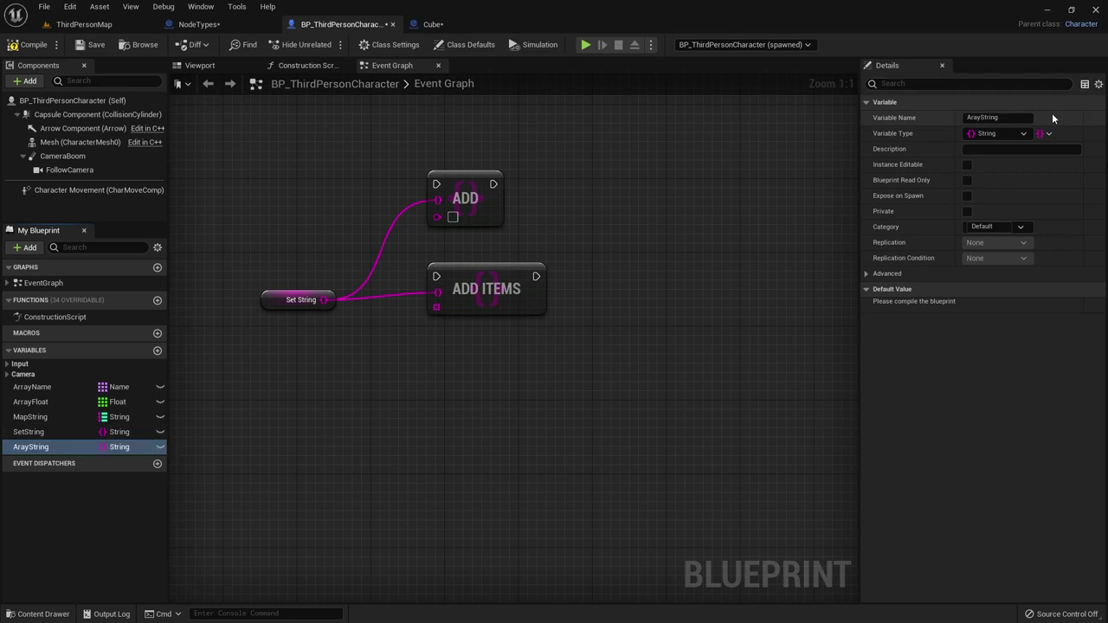
# - Make ArayString a String array, compile with F7, and add a default element
pyautogui.click(1043, 133)
pyautogui.click(1029, 165)
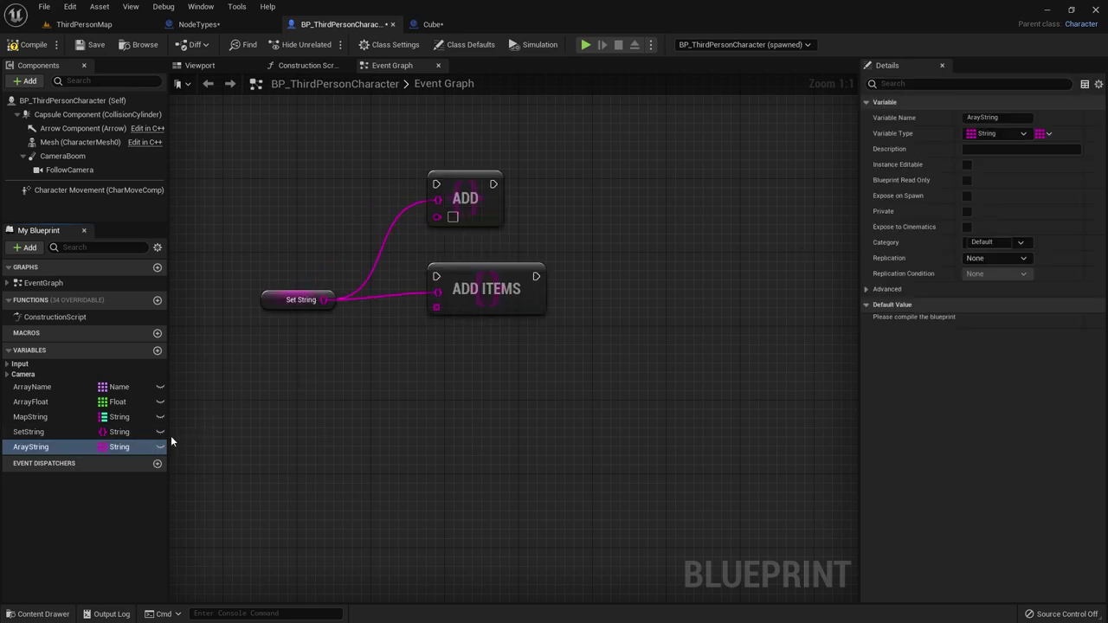
pyautogui.press('F7')
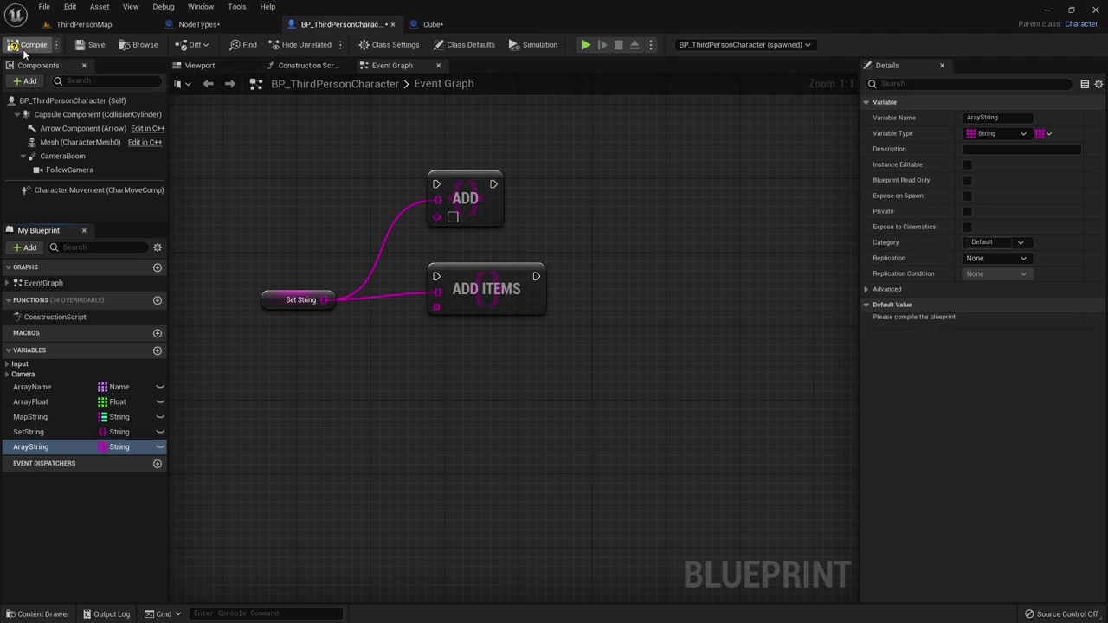
pyautogui.click(1039, 322)
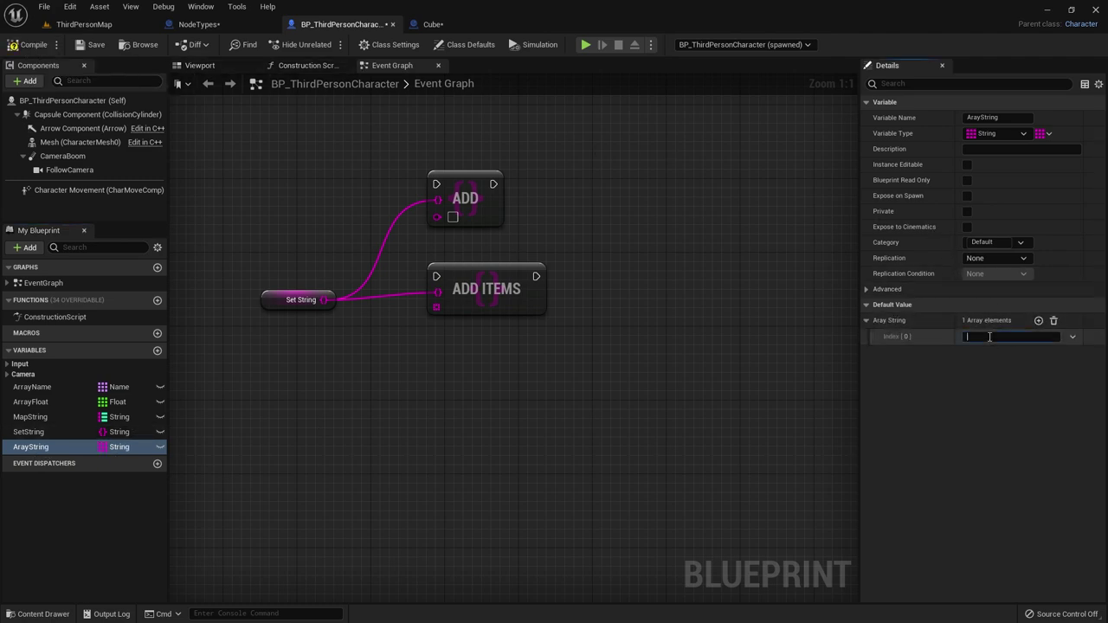
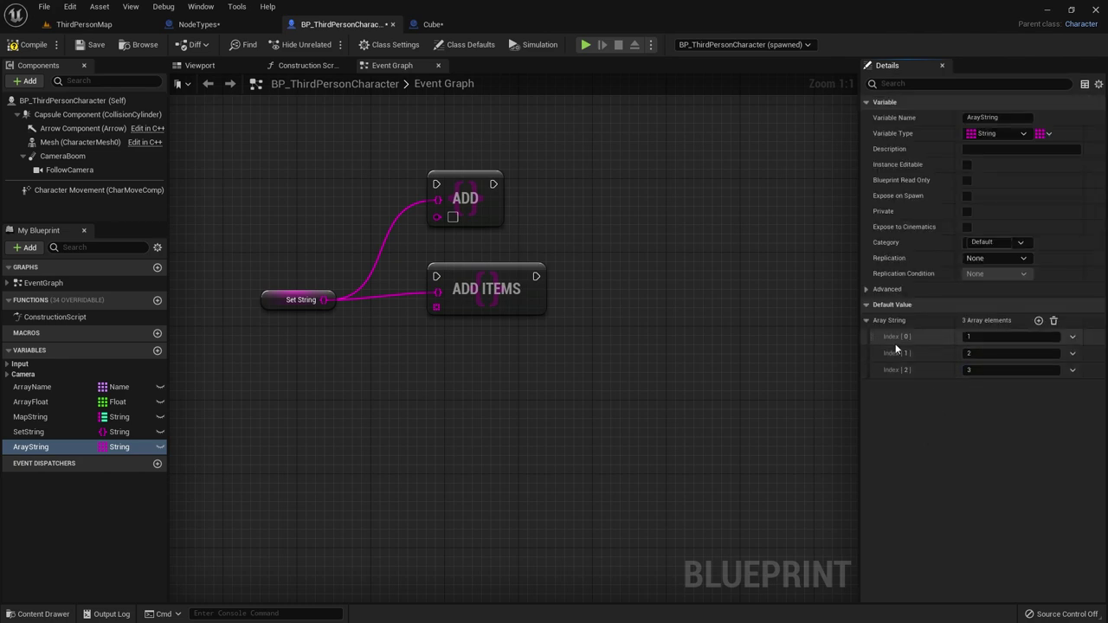
# - Place an Aray String getter in the graph, then delete it again
pyautogui.moveTo(35, 447)
pyautogui.mouseDown()
pyautogui.moveTo(385, 355)
pyautogui.moveTo(431, 308)
pyautogui.mouseUp()
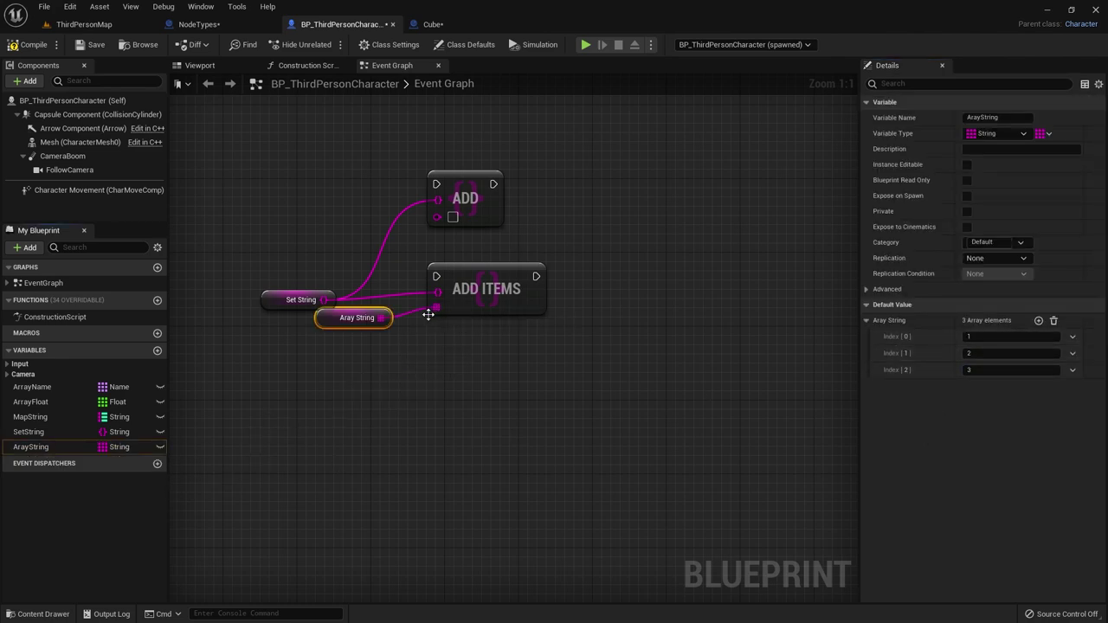
pyautogui.moveTo(349, 329); pyautogui.dragTo(346, 347)
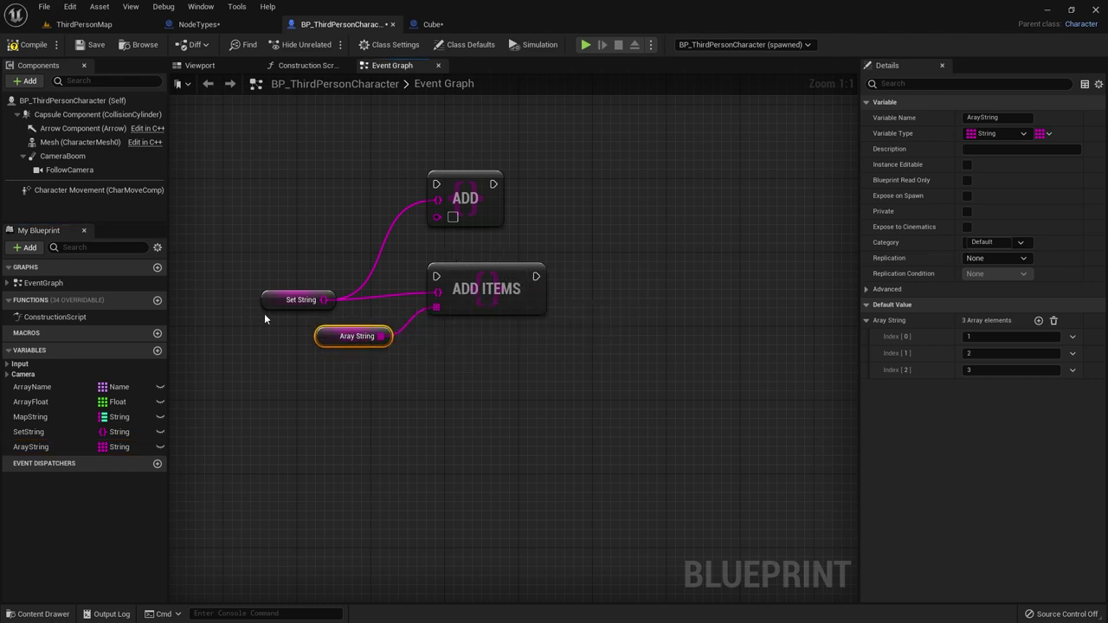
pyautogui.click(329, 303)
pyautogui.click(331, 348)
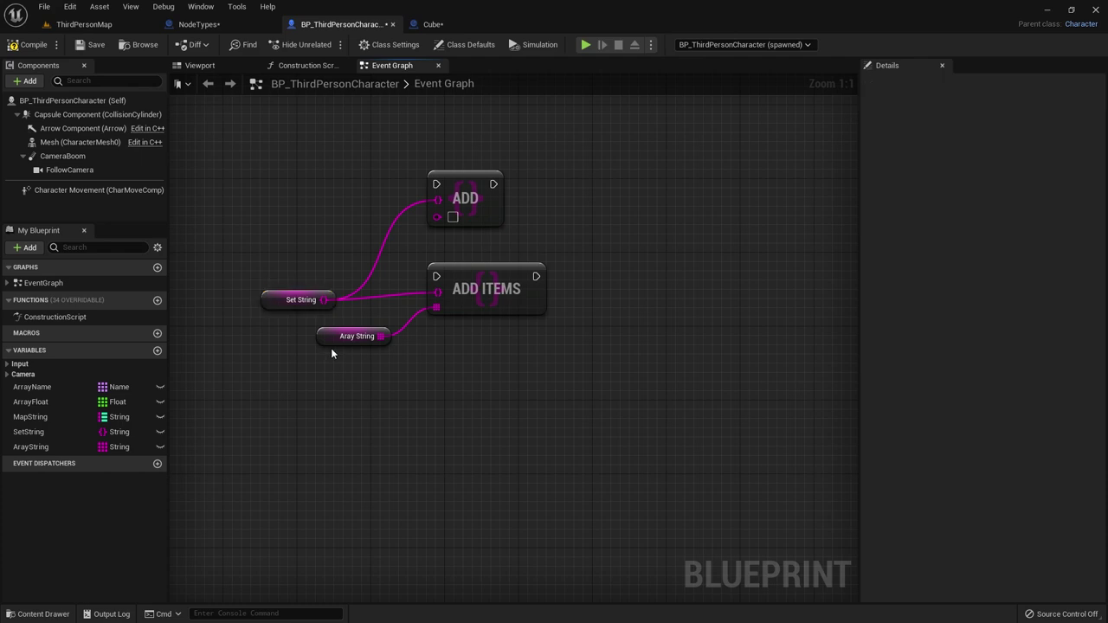
pyautogui.click(342, 338)
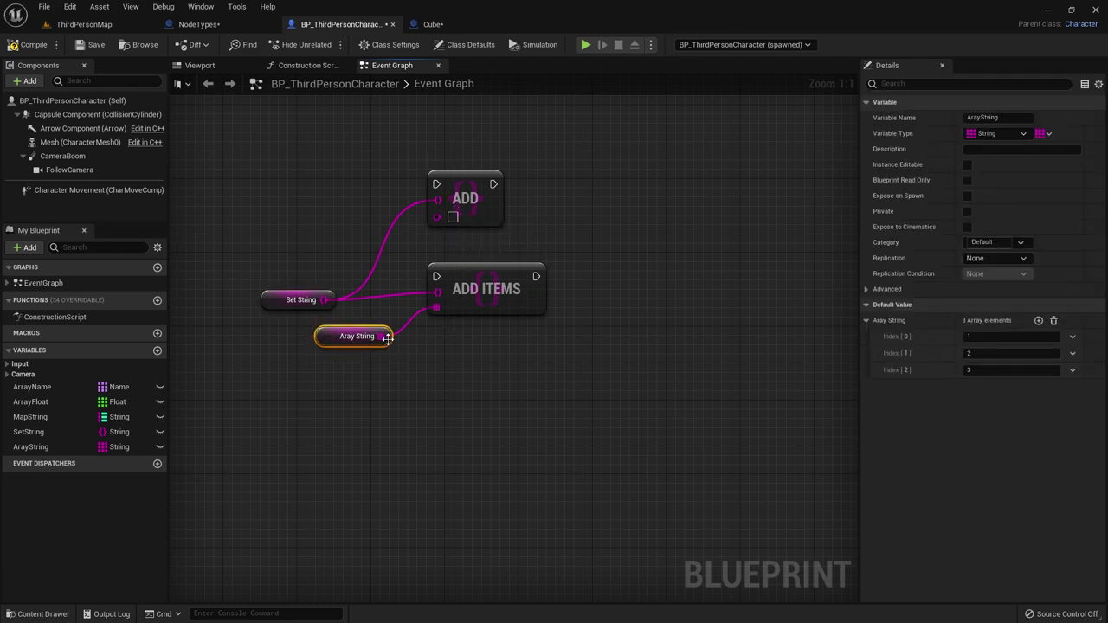
pyautogui.press('Delete')
# - Add a Clear node wired from Set String's output and tidy it beside Add Items
pyautogui.moveTo(494, 274); pyautogui.dragTo(493, 257)
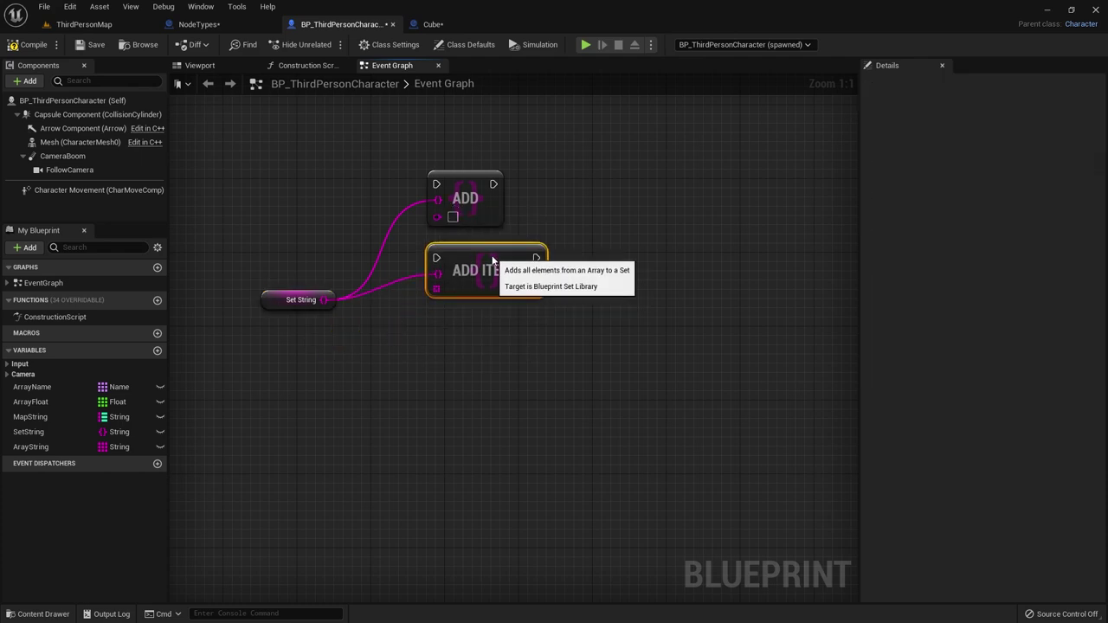
pyautogui.moveTo(324, 299); pyautogui.dragTo(431, 323)
pyautogui.write('clear')
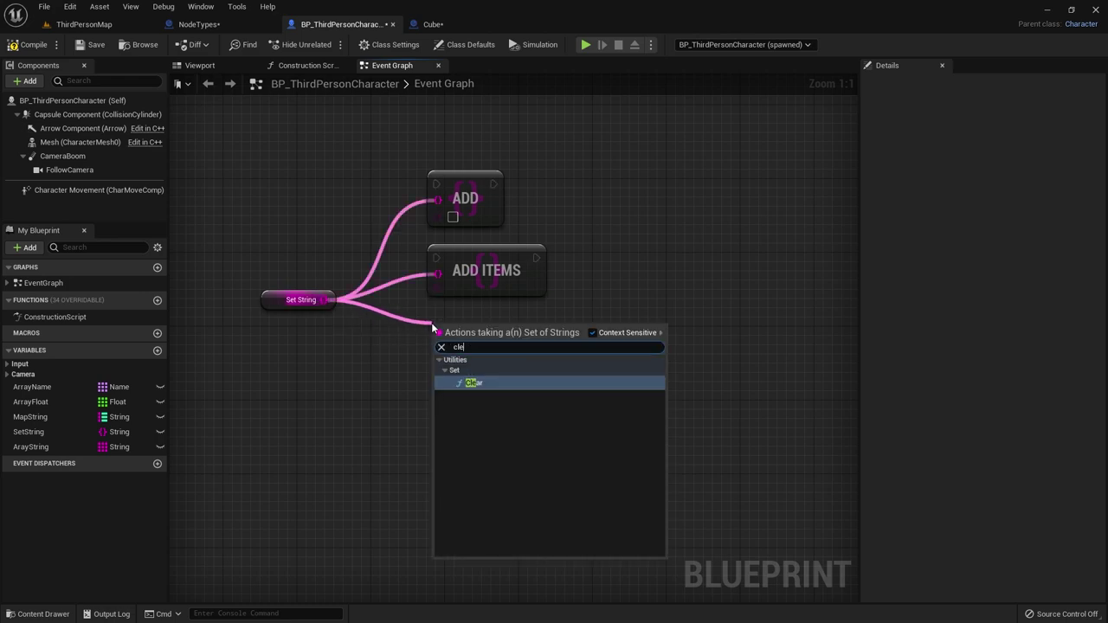
pyautogui.press('Return')
pyautogui.moveTo(490, 329); pyautogui.dragTo(481, 310)
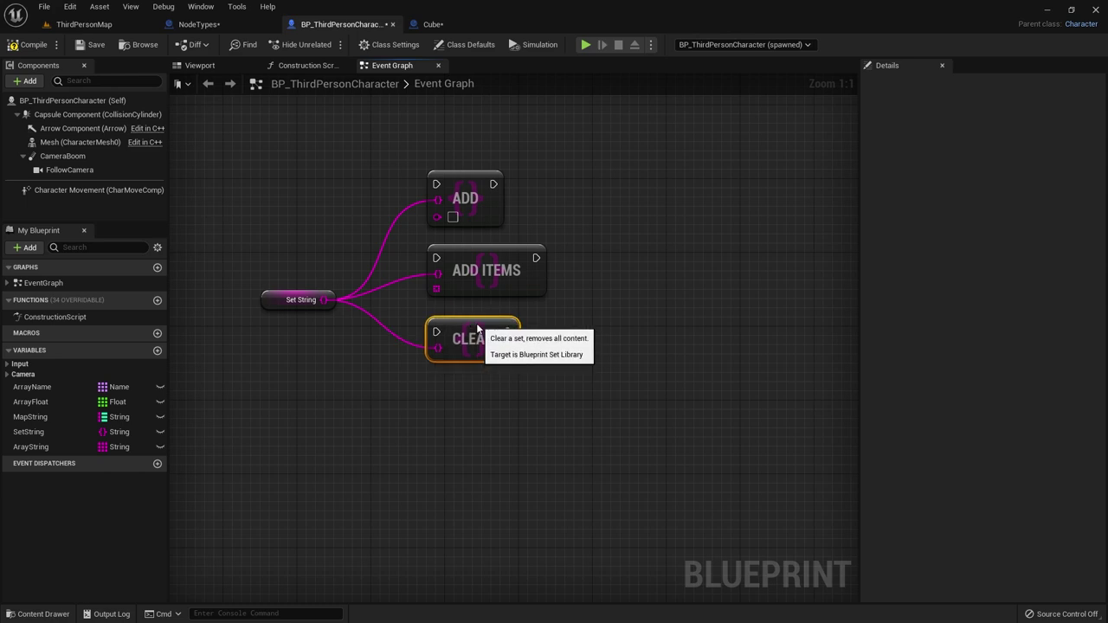
# - Add Remove and Remove Items nodes, each wired from Set String's output
pyautogui.moveTo(325, 301); pyautogui.dragTo(430, 375)
pyautogui.write('remove')
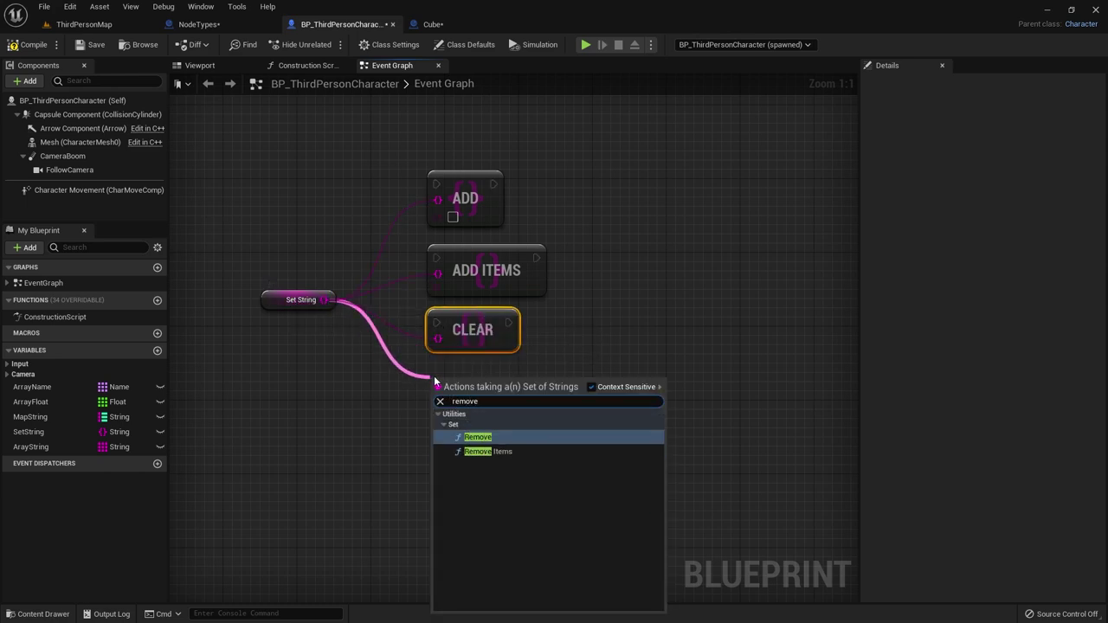
pyautogui.press('Return')
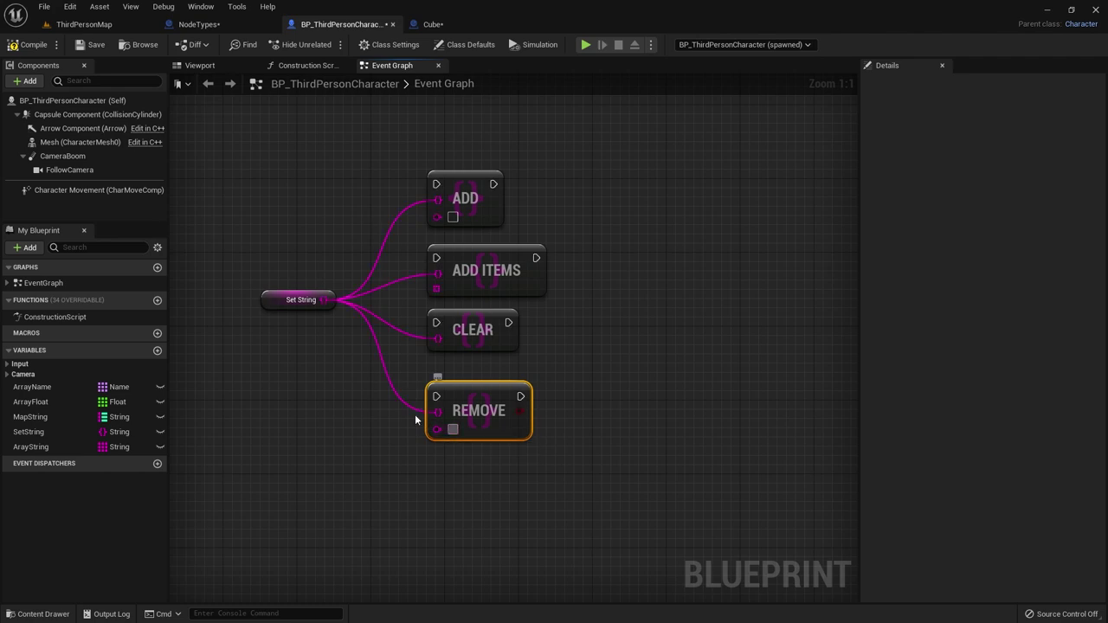
pyautogui.moveTo(324, 299); pyautogui.dragTo(435, 478)
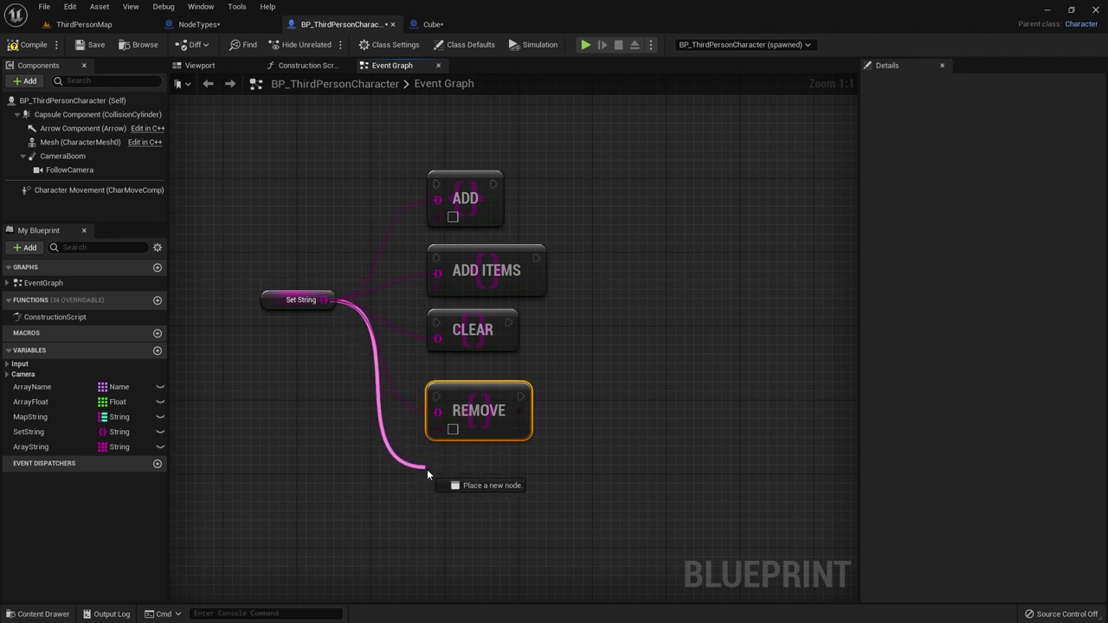
pyautogui.write('remove')
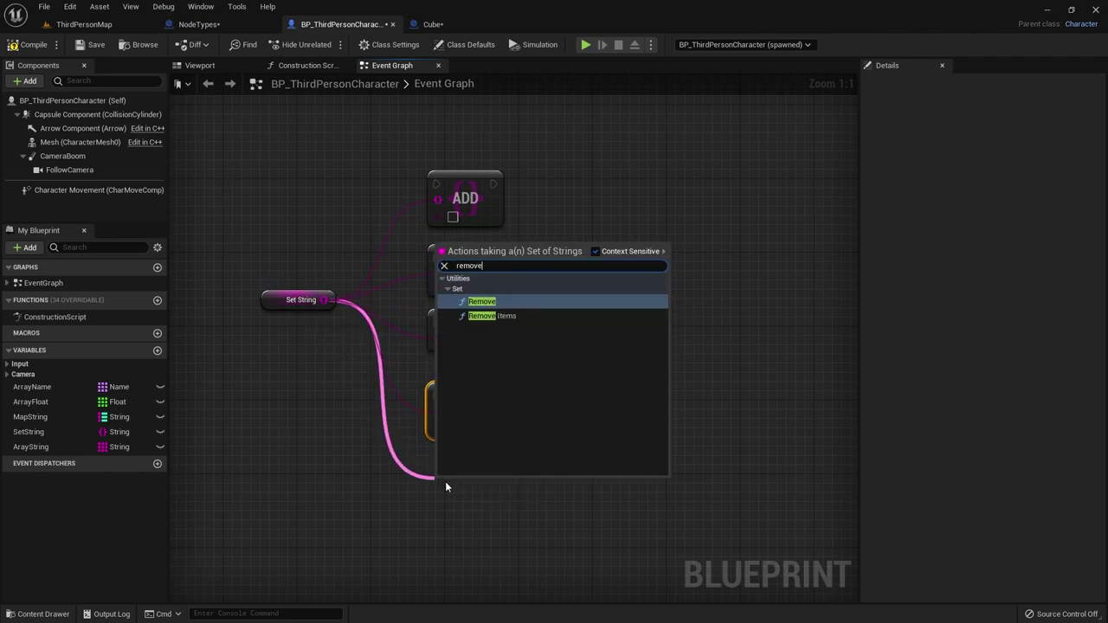
pyautogui.click(492, 316)
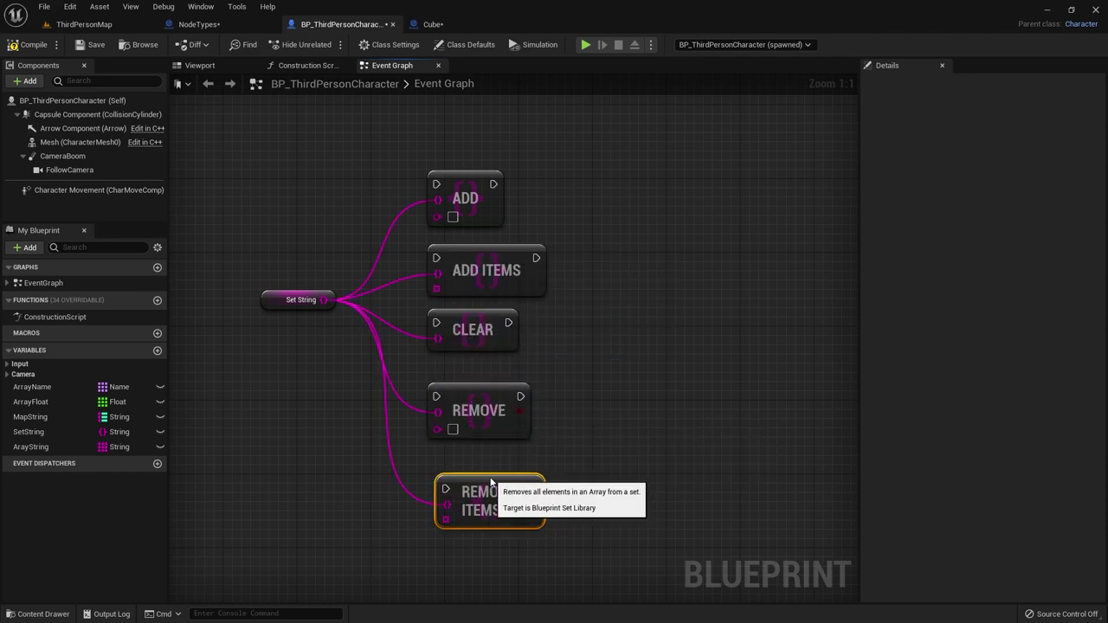
pyautogui.moveTo(366, 491); pyautogui.dragTo(351, 436, button='right')
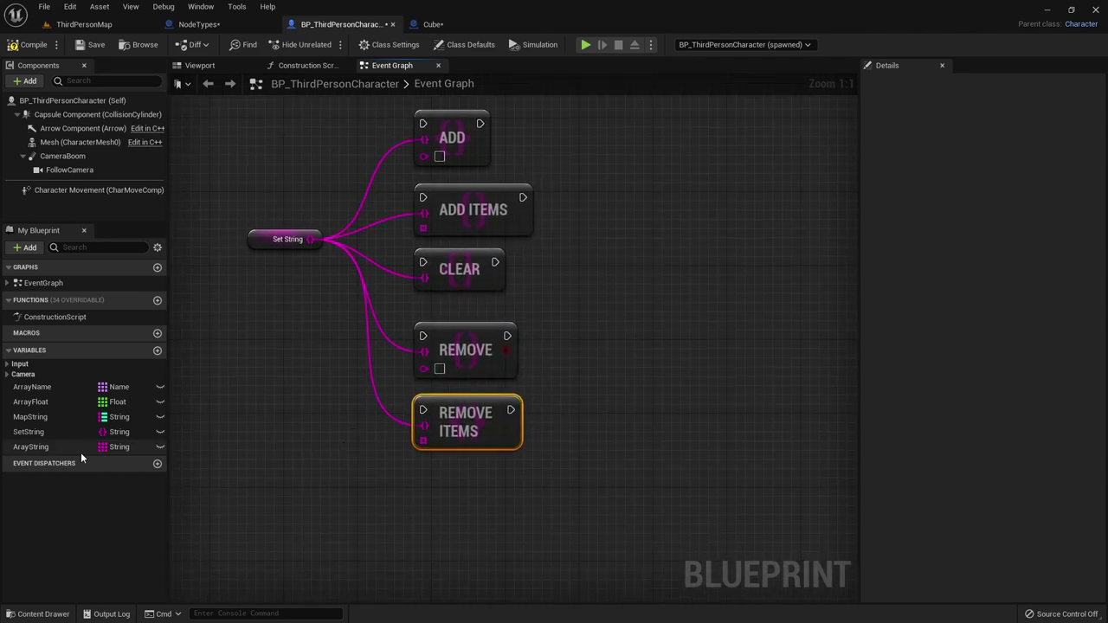
# - Rename the array variable from ArayString to ArrayString
pyautogui.moveTo(80, 447)
pyautogui.mouseDown()
pyautogui.moveTo(368, 450)
pyautogui.moveTo(422, 438)
pyautogui.mouseUp()
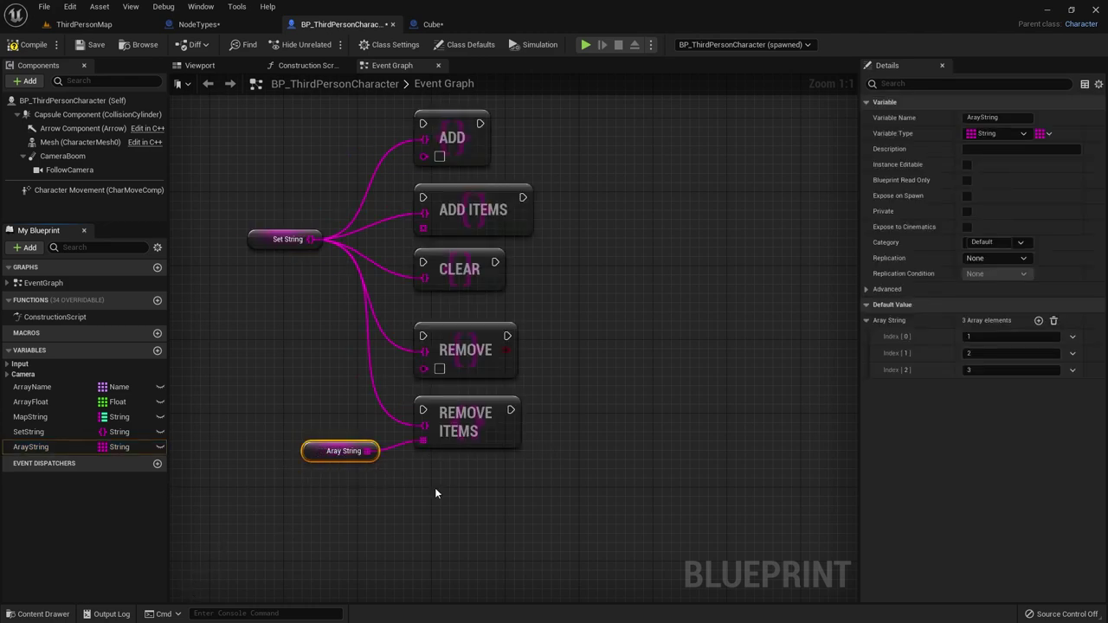
pyautogui.click(19, 447)
pyautogui.click(19, 446)
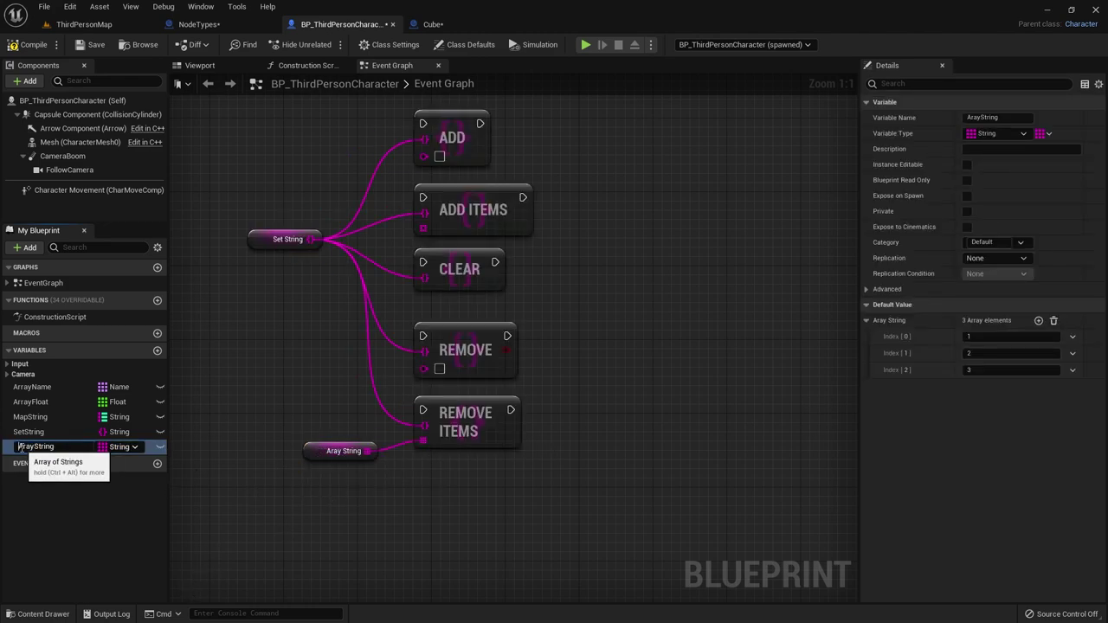
pyautogui.write('r')
pyautogui.press('Return')
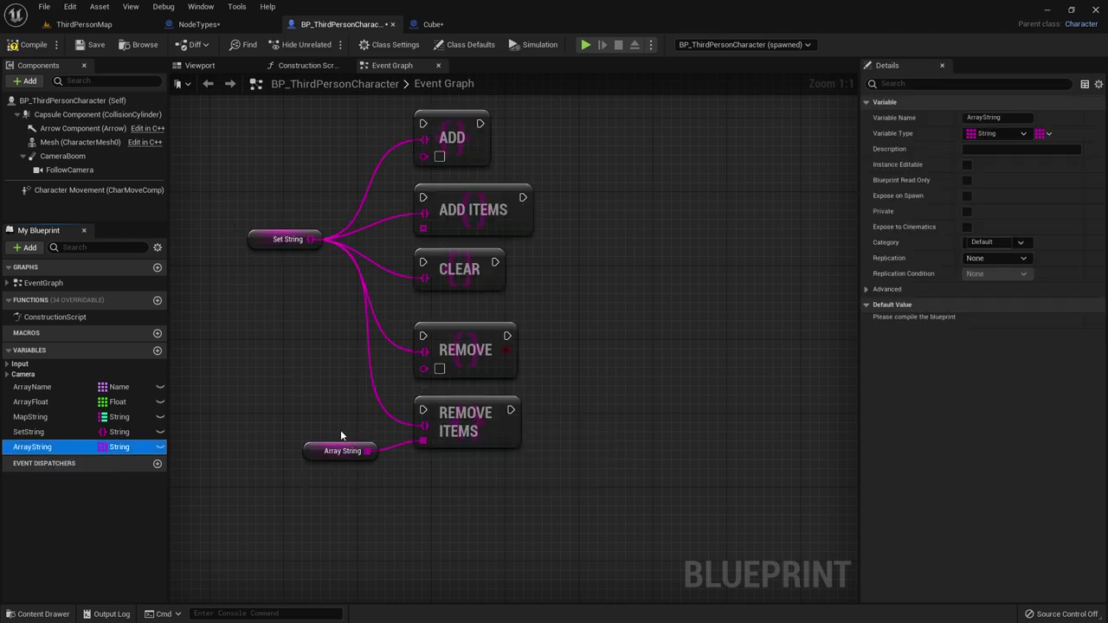
# - Delete the Array String getter and add a Length node wired from Set String
pyautogui.click(322, 449)
pyautogui.press('Delete')
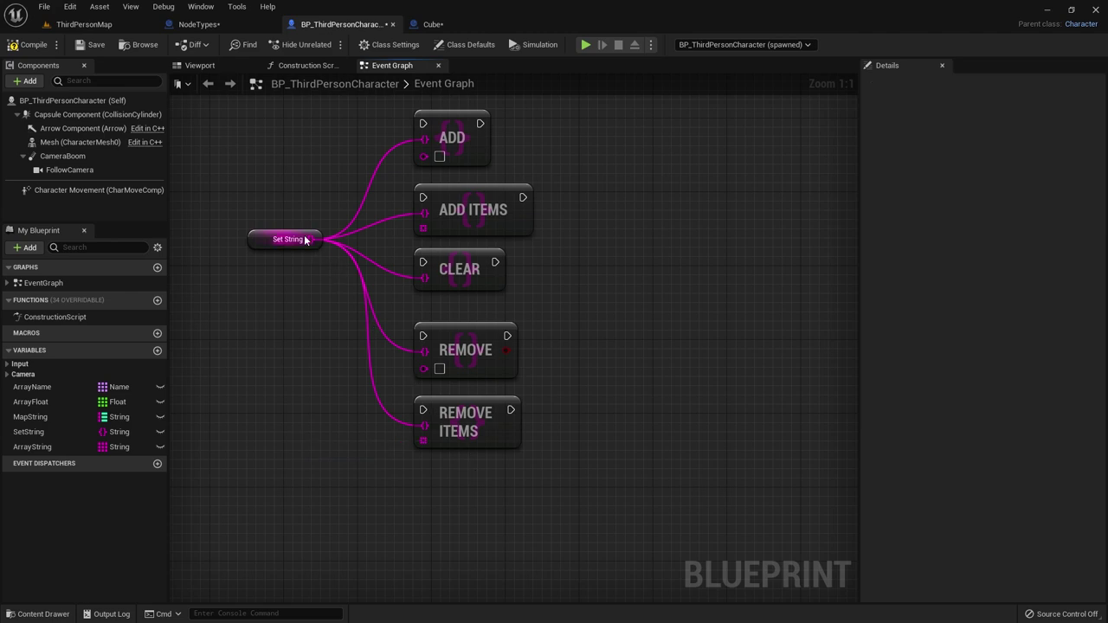
pyautogui.moveTo(310, 238); pyautogui.dragTo(412, 472)
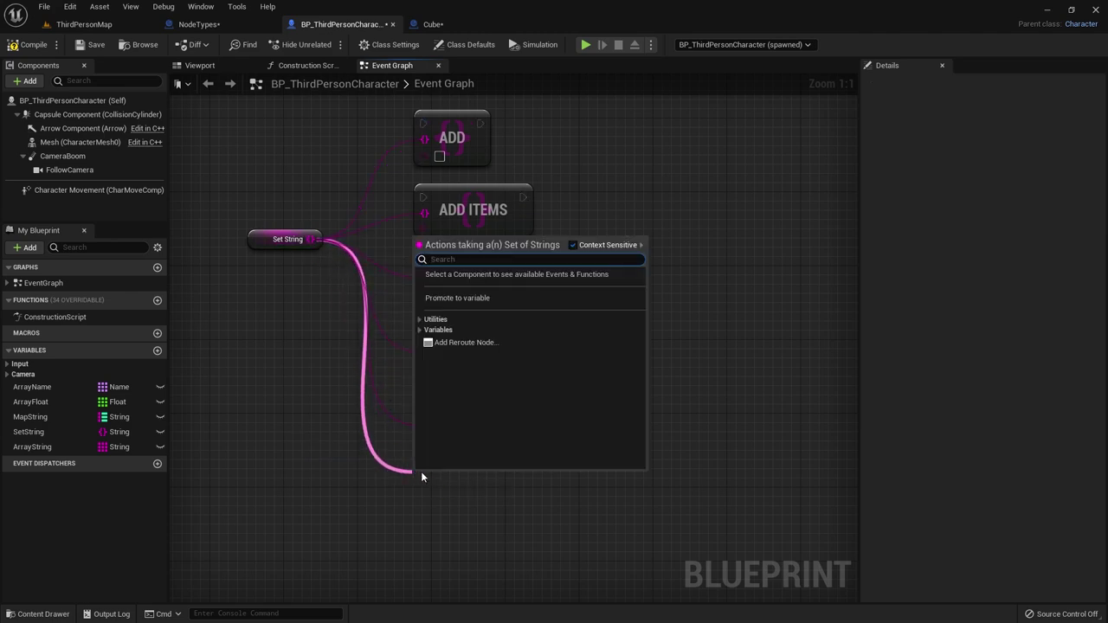
pyautogui.write('lengt')
pyautogui.press('Return')
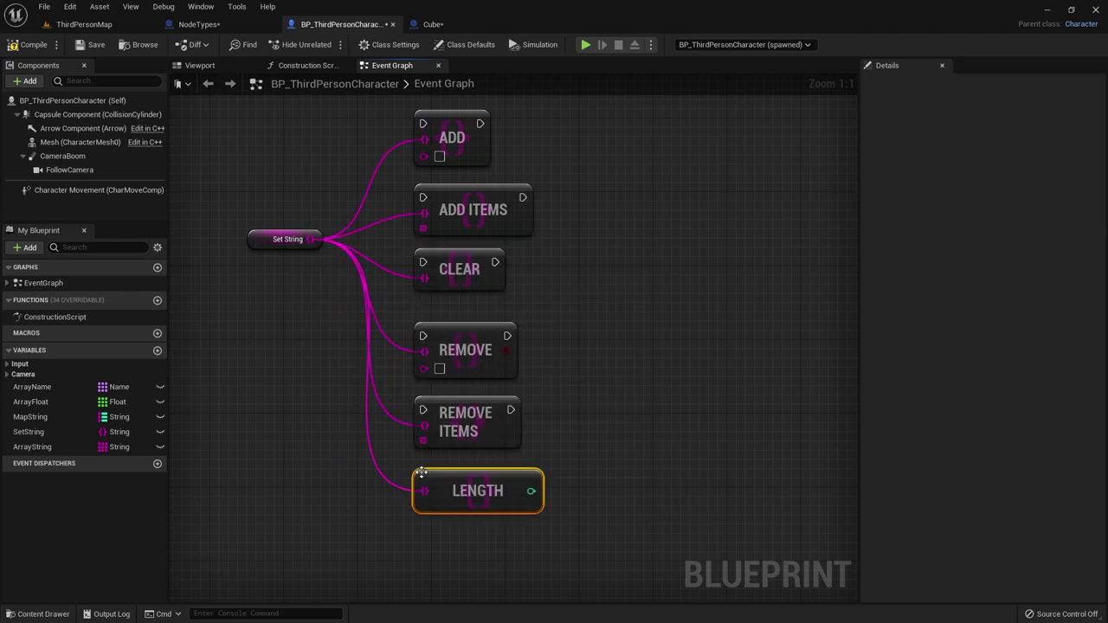
pyautogui.click(292, 239)
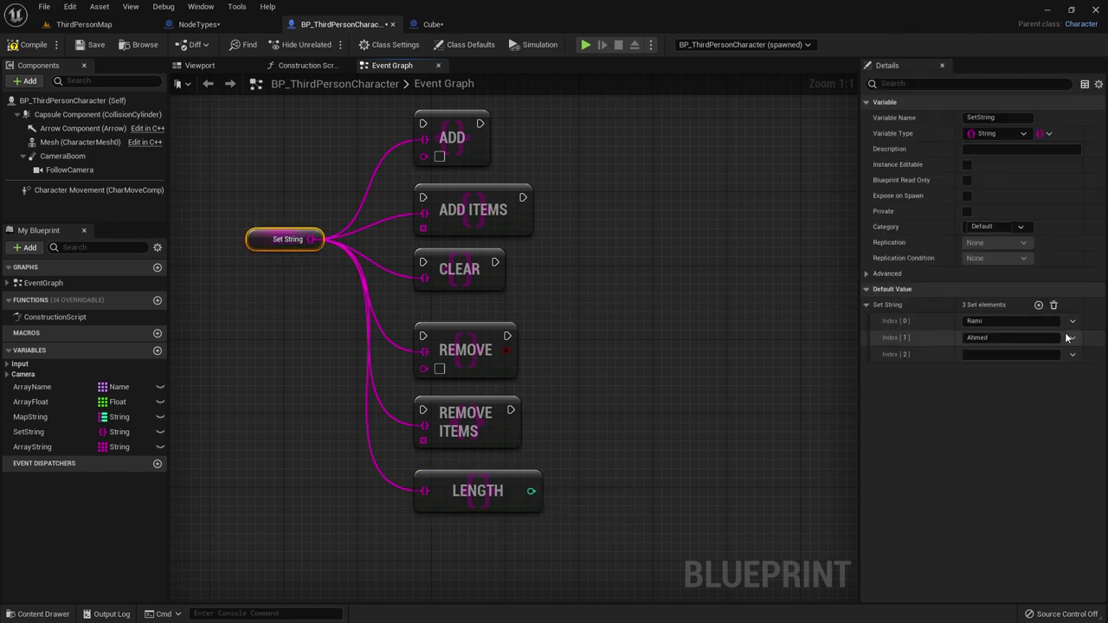
# - Add a Contains Item node and connect Set String to its set input
pyautogui.moveTo(313, 240); pyautogui.dragTo(624, 129)
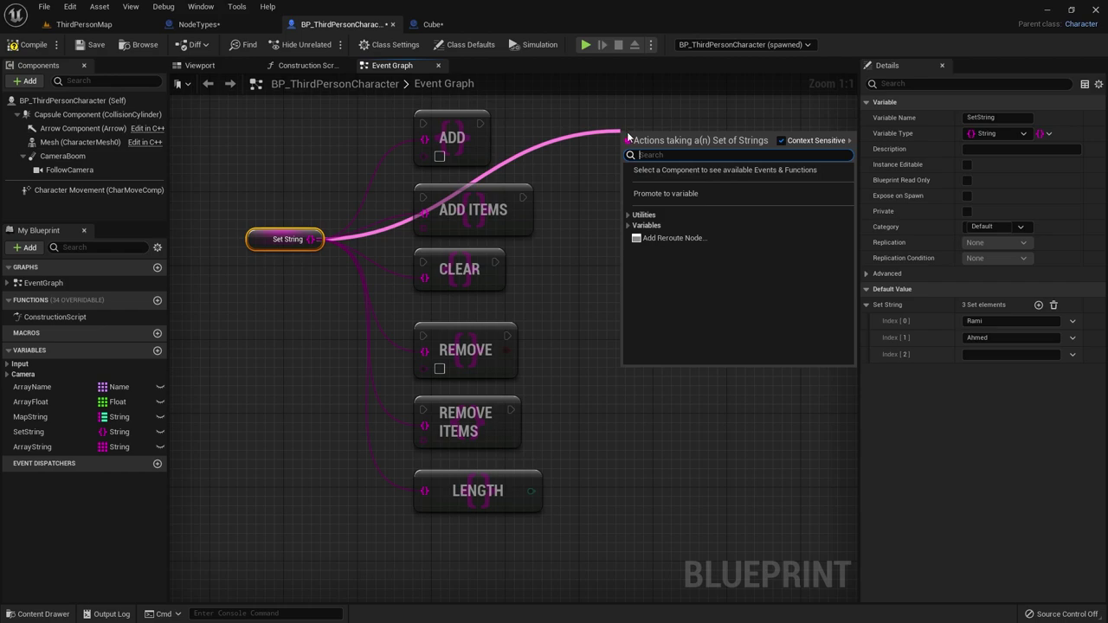
pyautogui.write('contains')
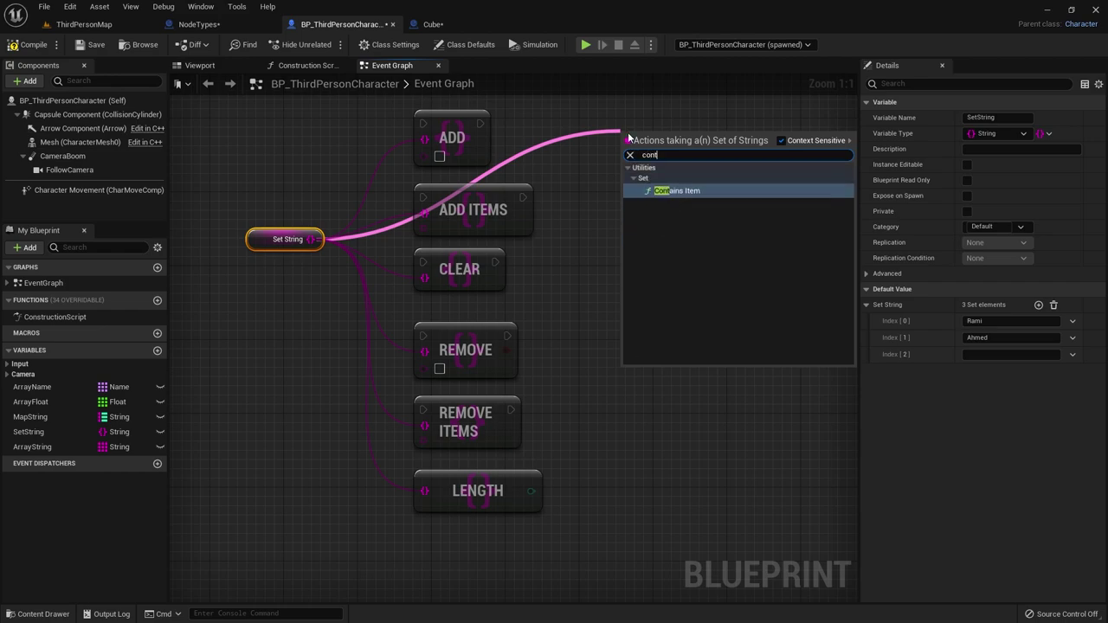
pyautogui.click(724, 185)
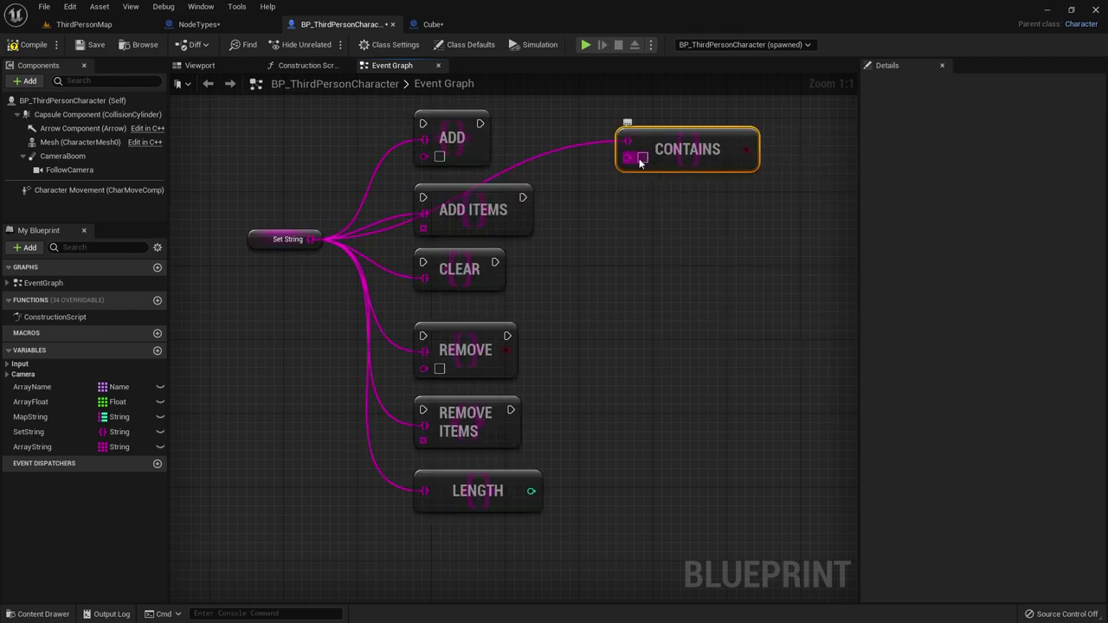
pyautogui.click(642, 157)
pyautogui.moveTo(603, 149); pyautogui.dragTo(603, 147)
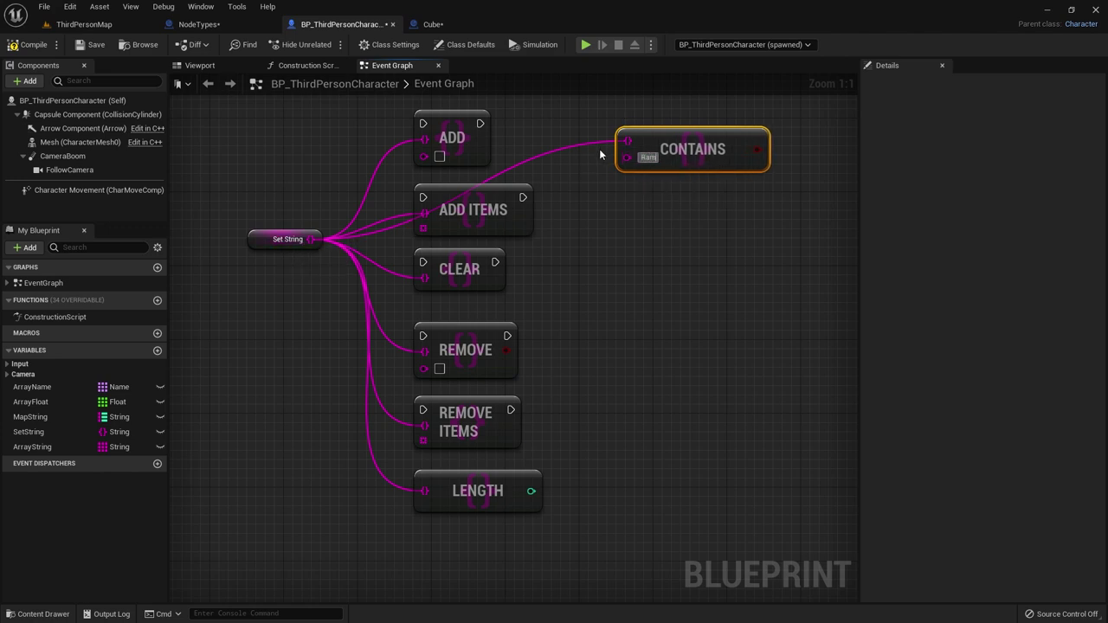
# - Commit the Contains item value and cancel the stray Boolean result wires
pyautogui.moveTo(758, 149); pyautogui.dragTo(805, 121)
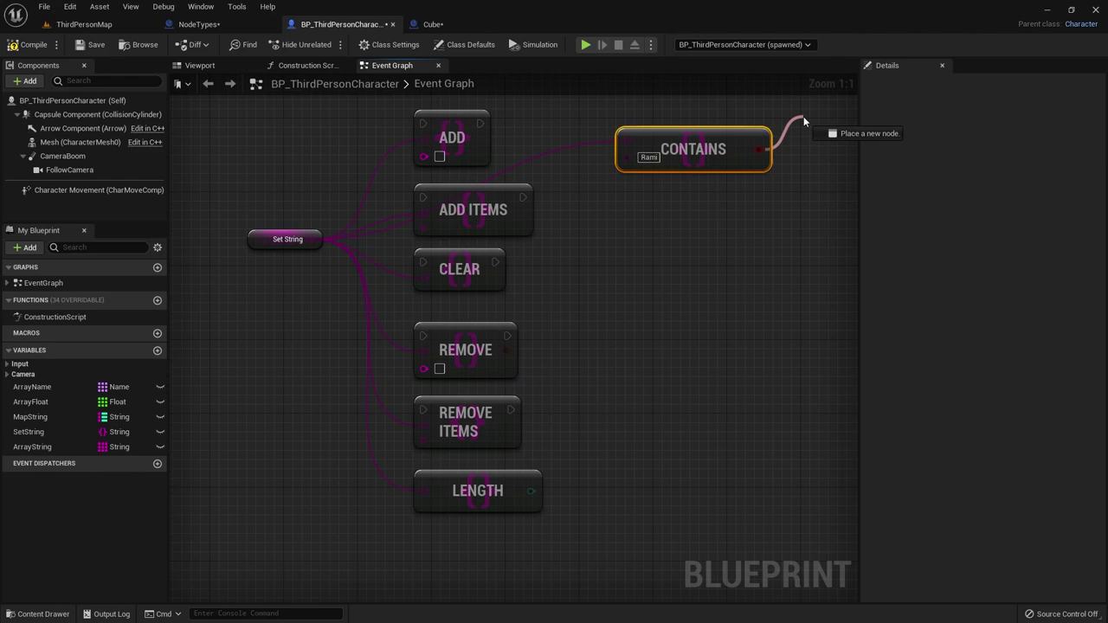
pyautogui.click(648, 156)
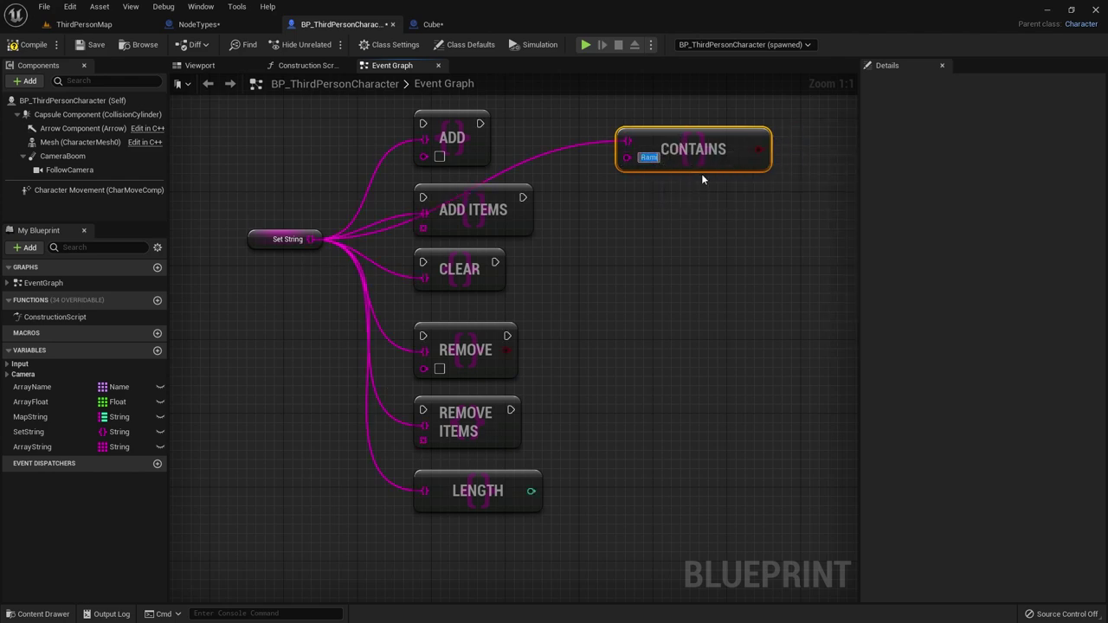
pyautogui.press('Return')
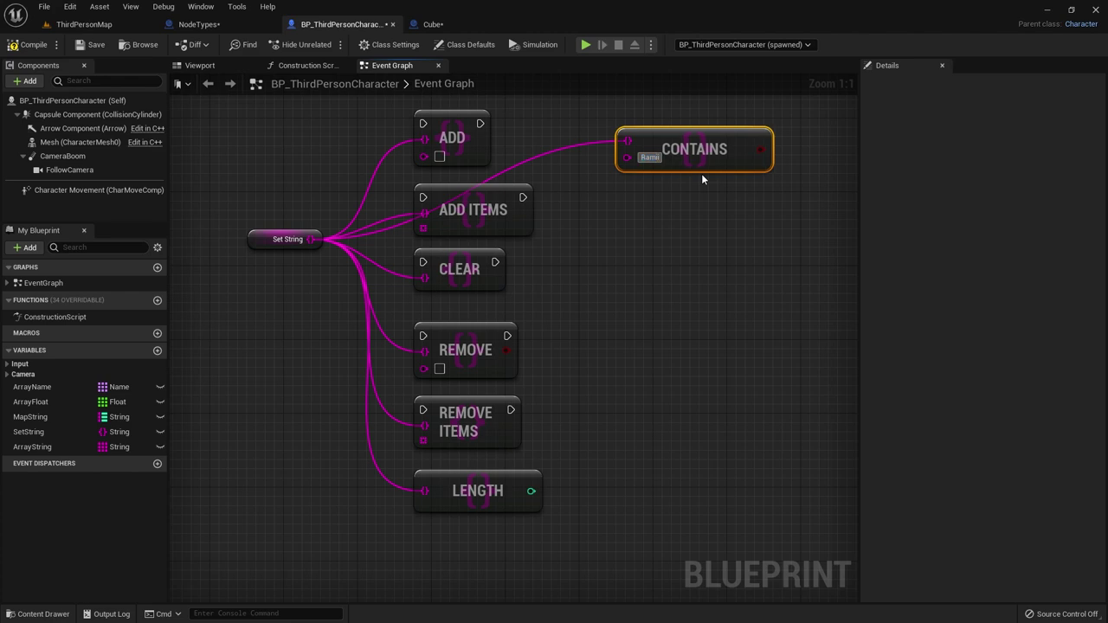
pyautogui.moveTo(759, 150); pyautogui.dragTo(816, 225)
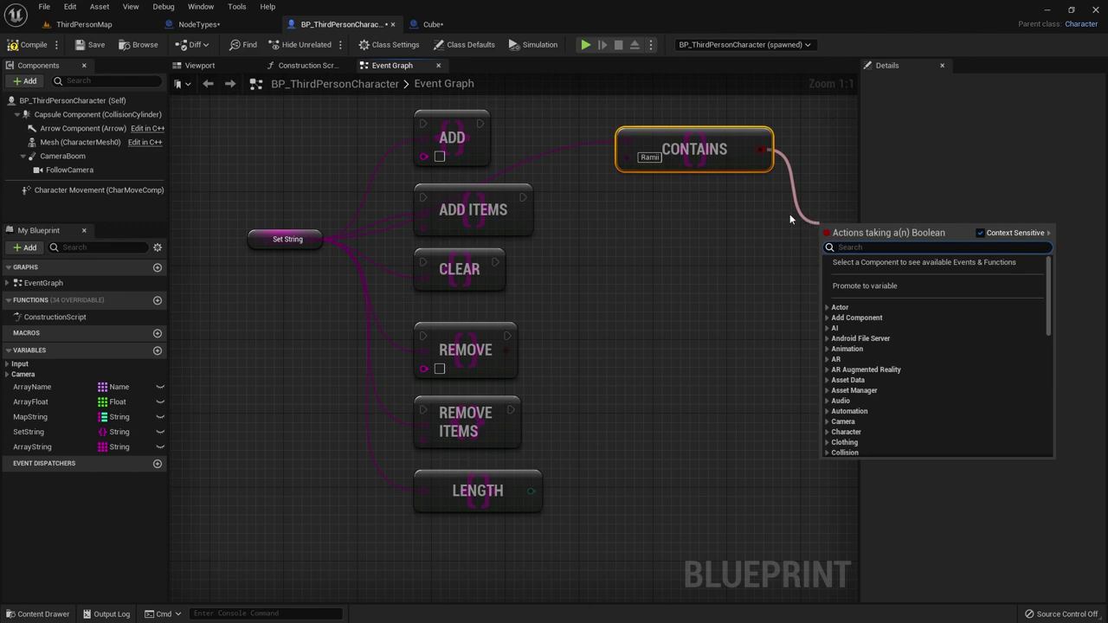
pyautogui.click(658, 161)
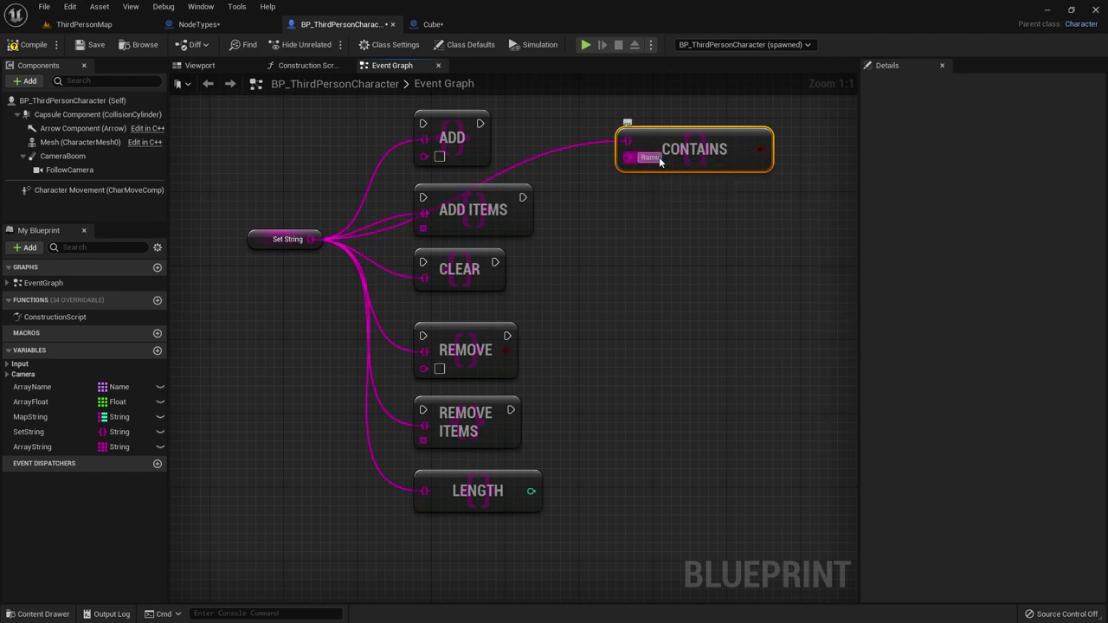
pyautogui.click(635, 231)
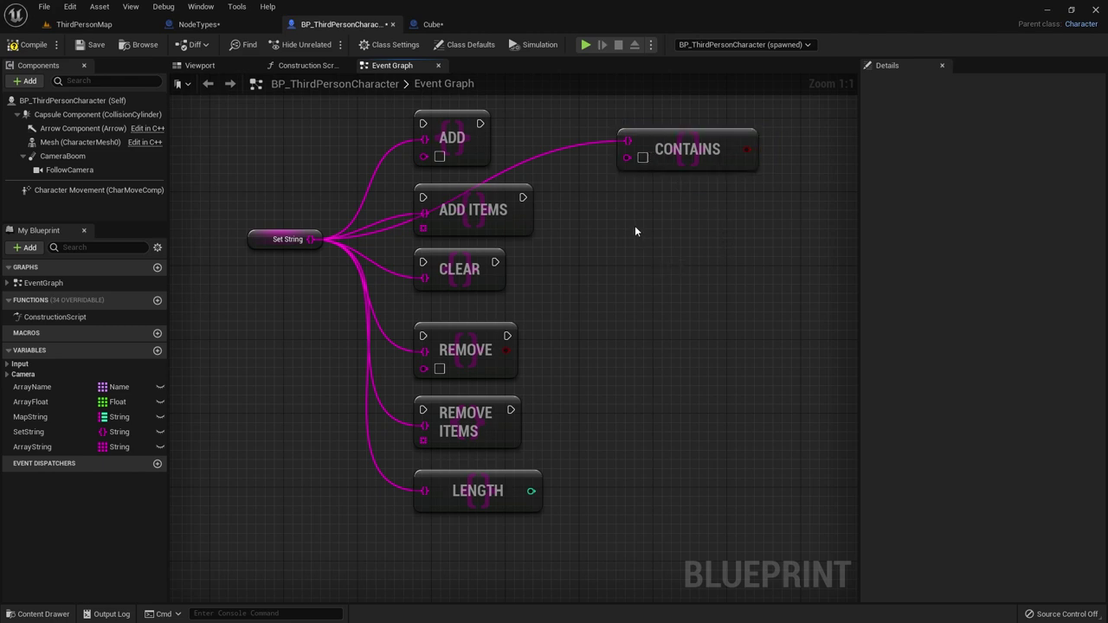
pyautogui.moveTo(302, 231); pyautogui.dragTo(627, 218)
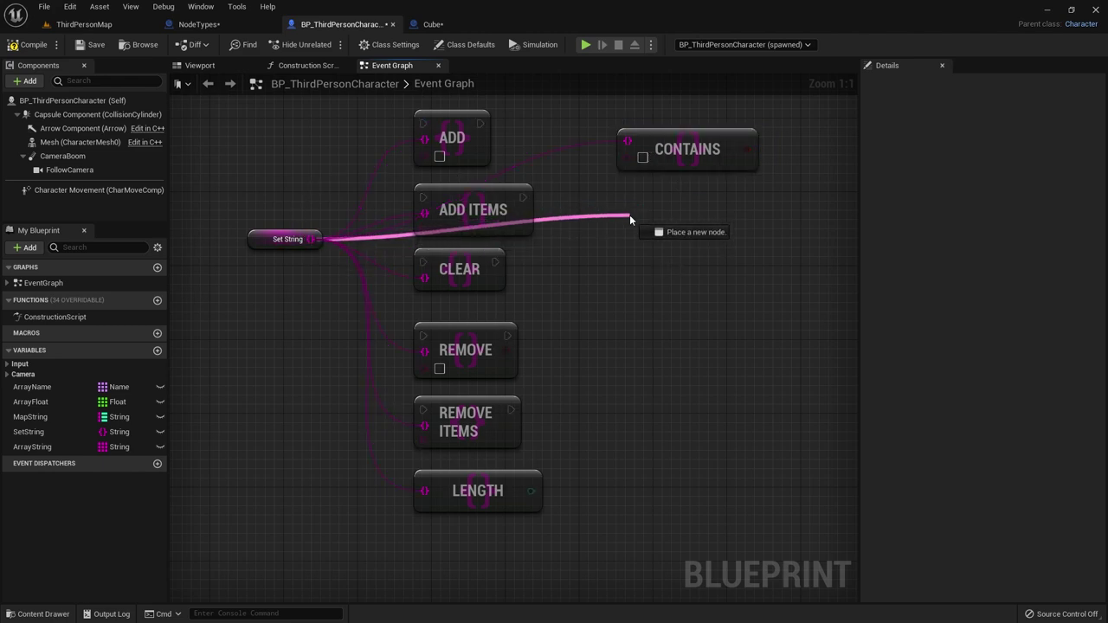
# - Add a To Array node fed by Set String
pyautogui.write('To a')
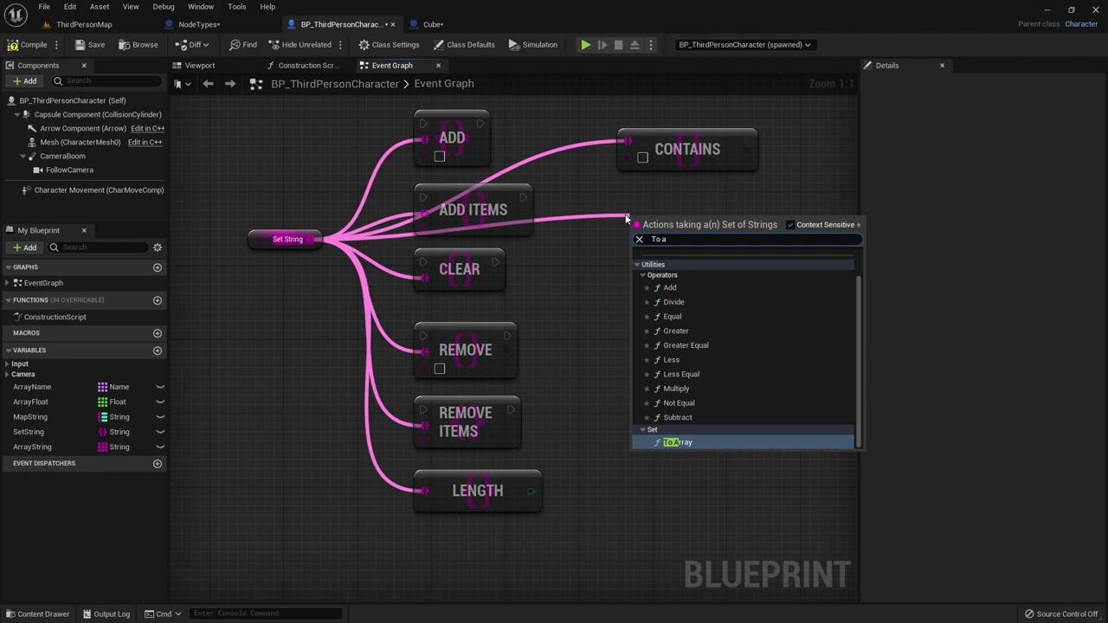
pyautogui.write('rray')
pyautogui.press('Return')
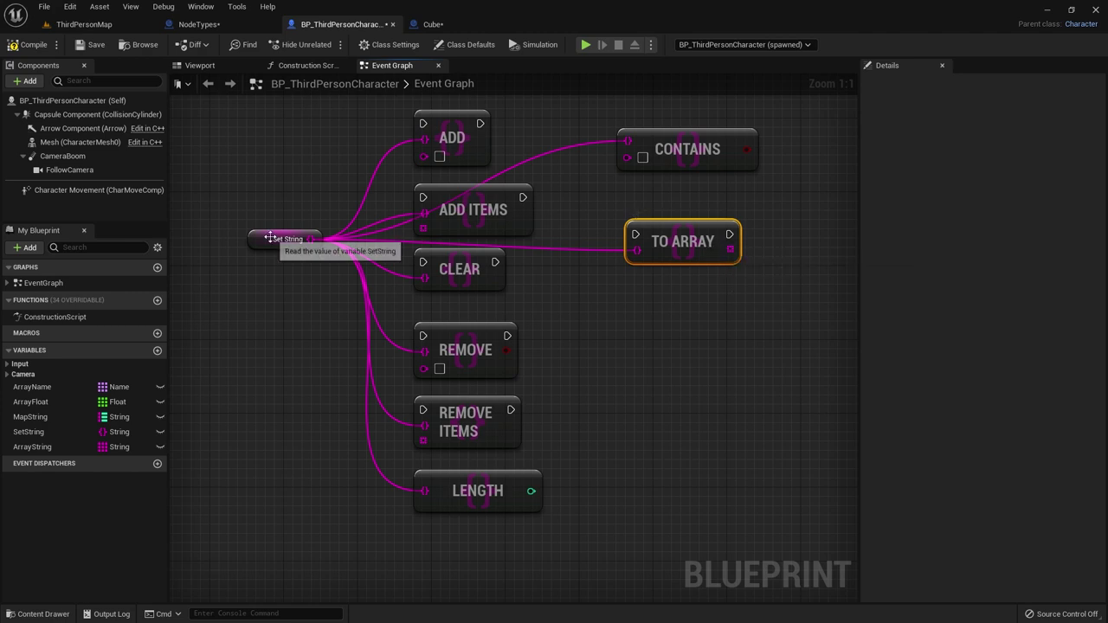
pyautogui.moveTo(692, 243)
pyautogui.mouseDown()
pyautogui.moveTo(634, 247)
pyautogui.moveTo(737, 252)
pyautogui.mouseUp()
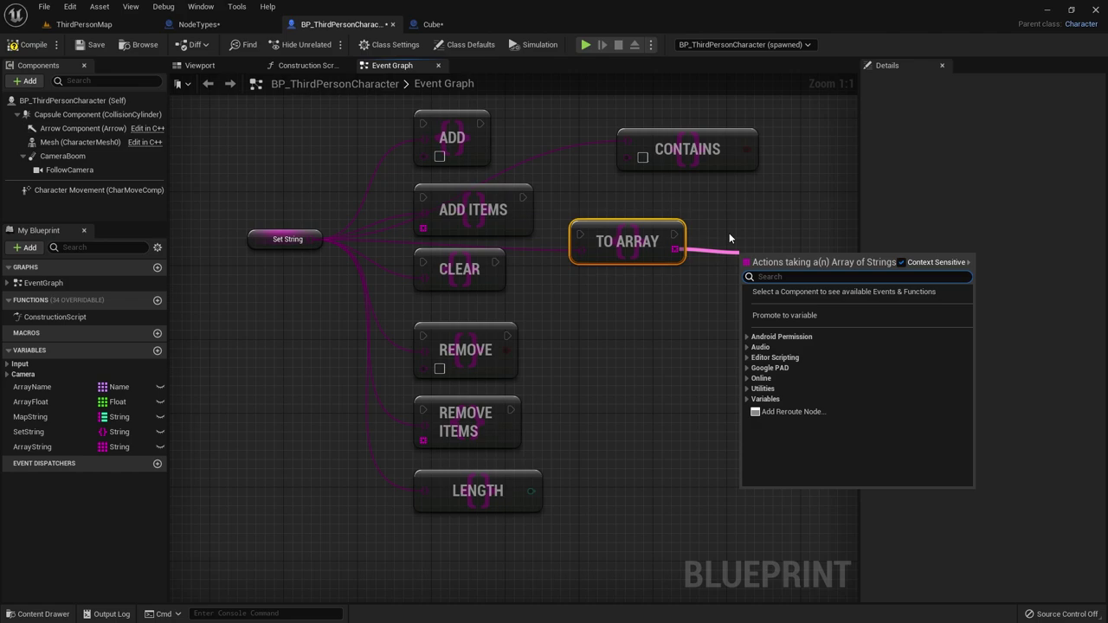
# - Add a For Each Loop over the array and place it right after To Array
pyautogui.write('for each')
pyautogui.press('Return')
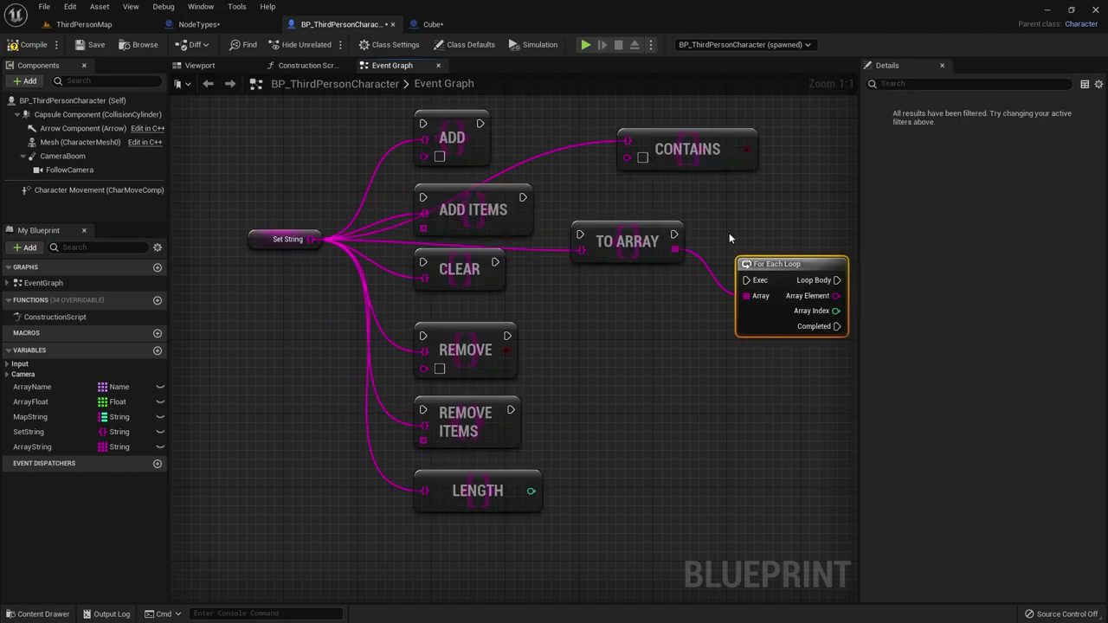
pyautogui.moveTo(762, 264)
pyautogui.mouseDown()
pyautogui.moveTo(725, 227)
pyautogui.moveTo(712, 243)
pyautogui.moveTo(728, 227)
pyautogui.mouseUp()
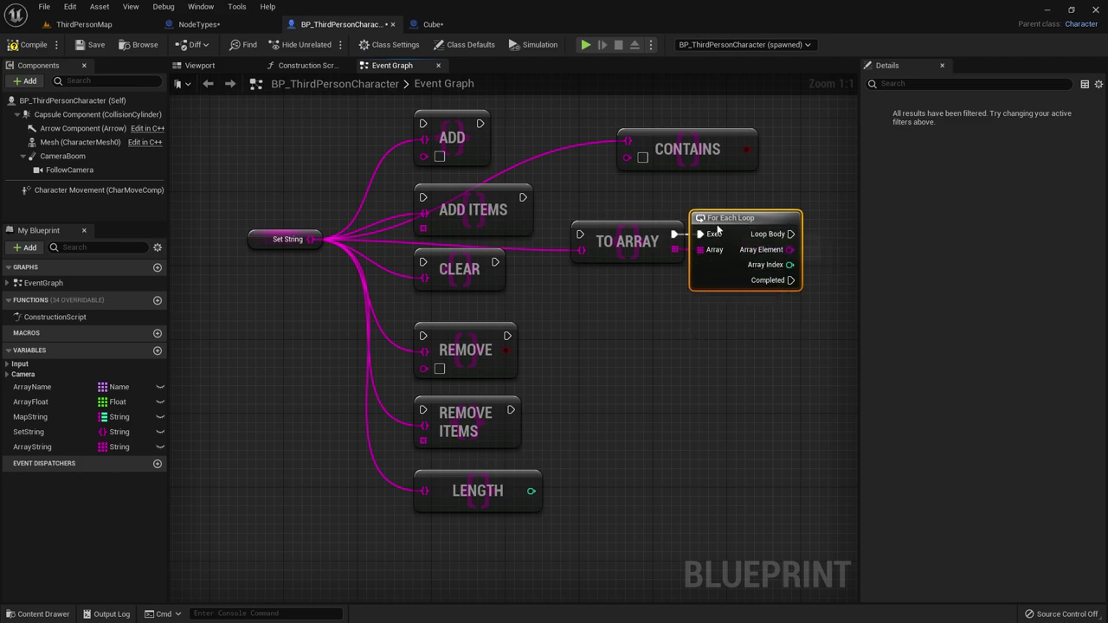
pyautogui.moveTo(713, 224); pyautogui.dragTo(723, 224)
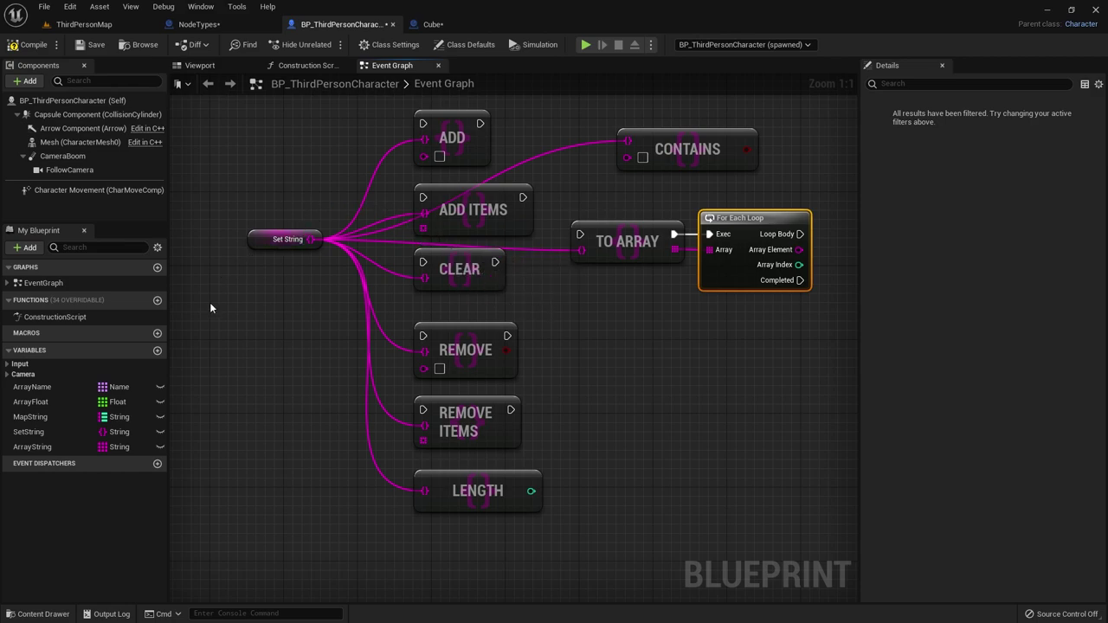
pyautogui.click(286, 240)
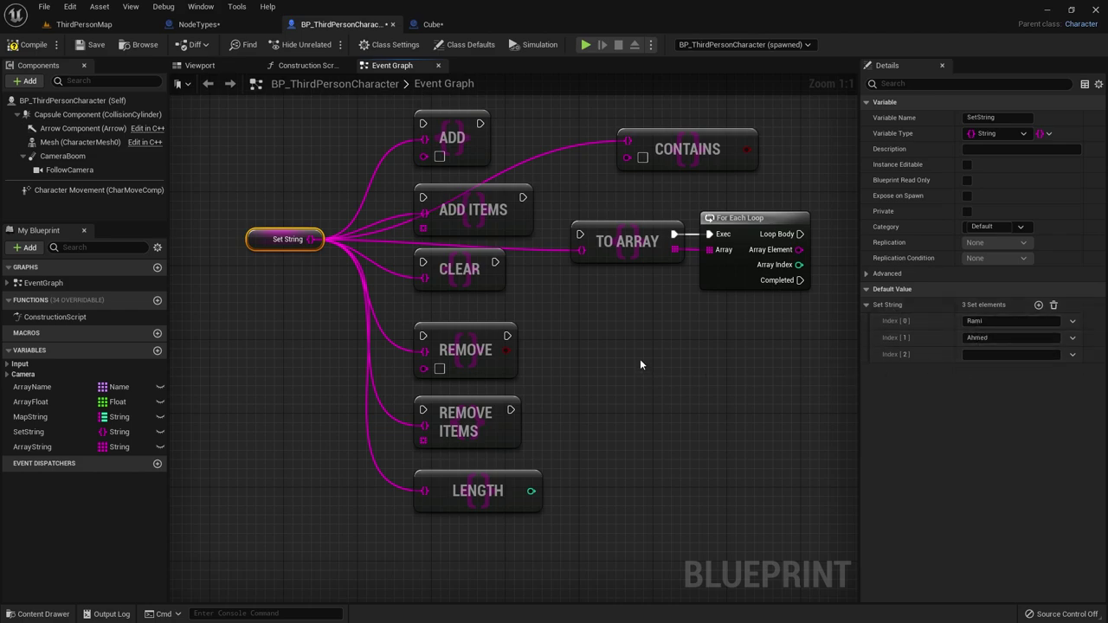
# - Inspect the default elements of the ArrayName and ArrayString variables
pyautogui.moveTo(640, 359); pyautogui.dragTo(628, 396, button='right')
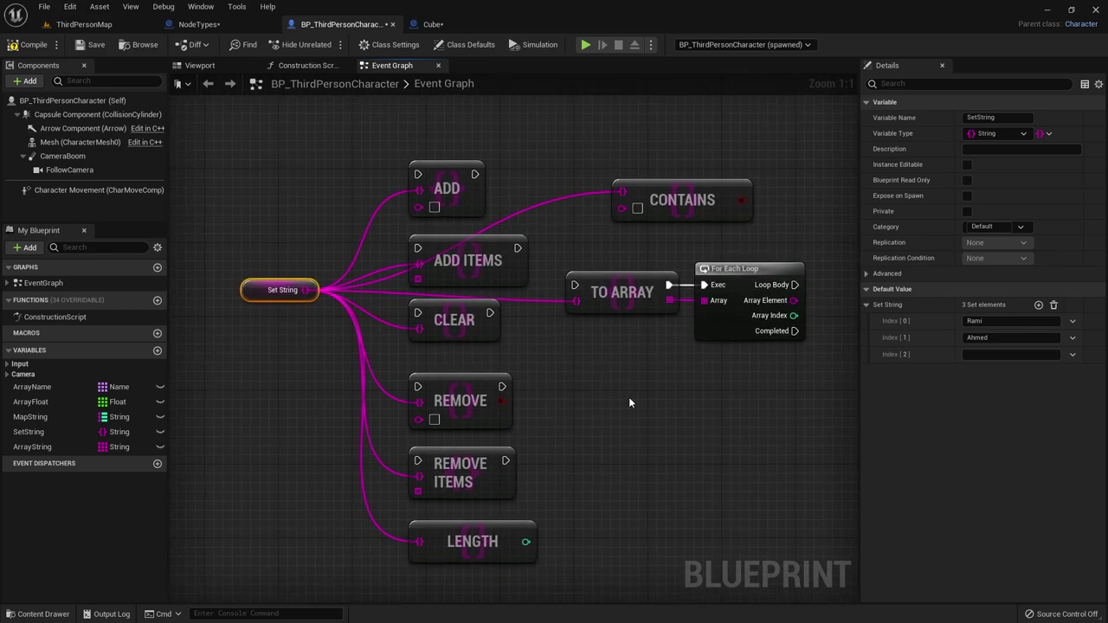
pyautogui.rightClick(628, 396)
pyautogui.click(235, 405)
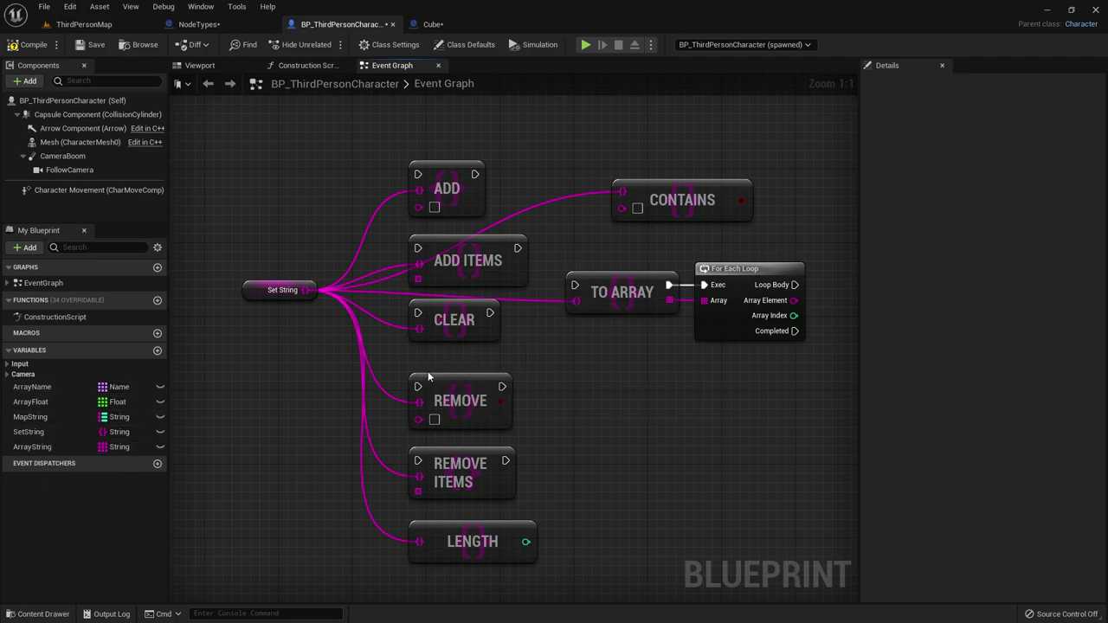
pyautogui.click(42, 386)
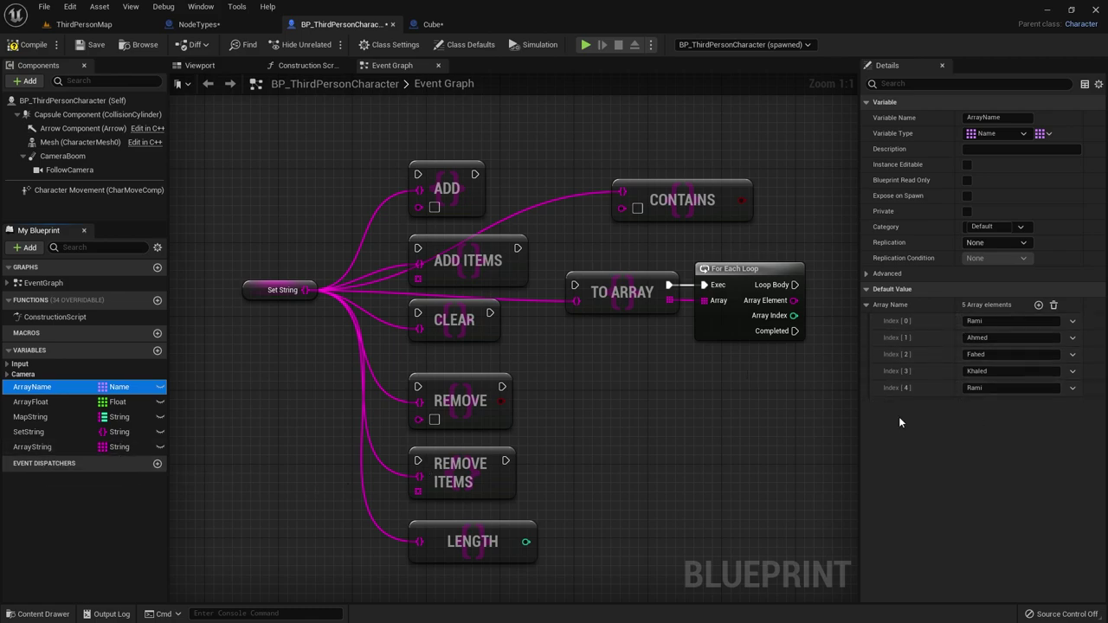
pyautogui.click(66, 445)
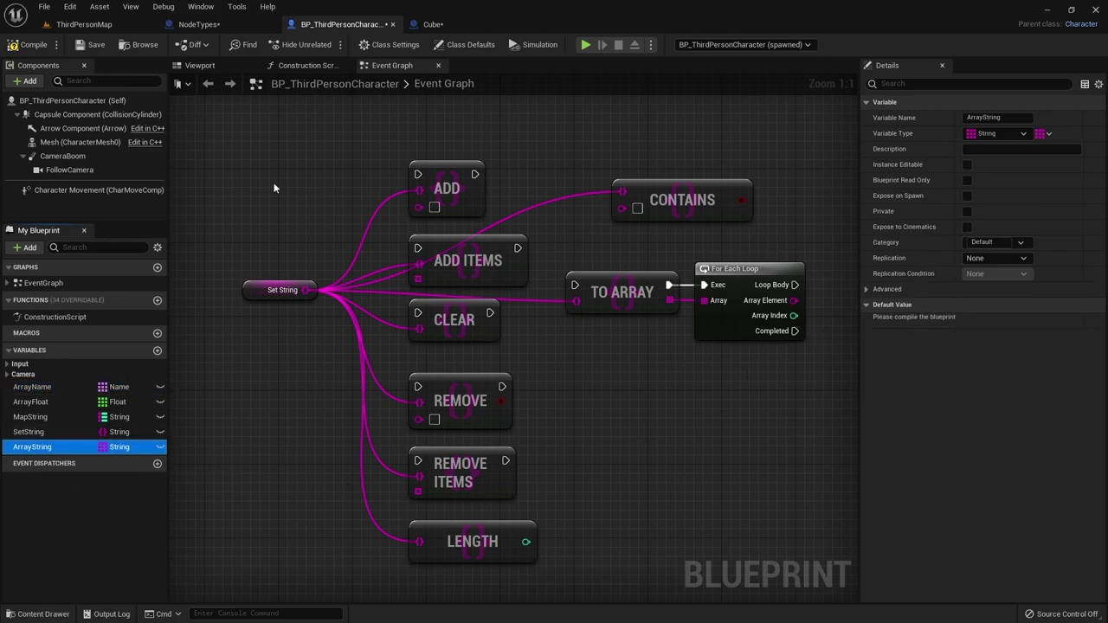
# - Compile the blueprint, expand ArrayString's defaults, and recheck Set String's elements
pyautogui.click(9, 48)
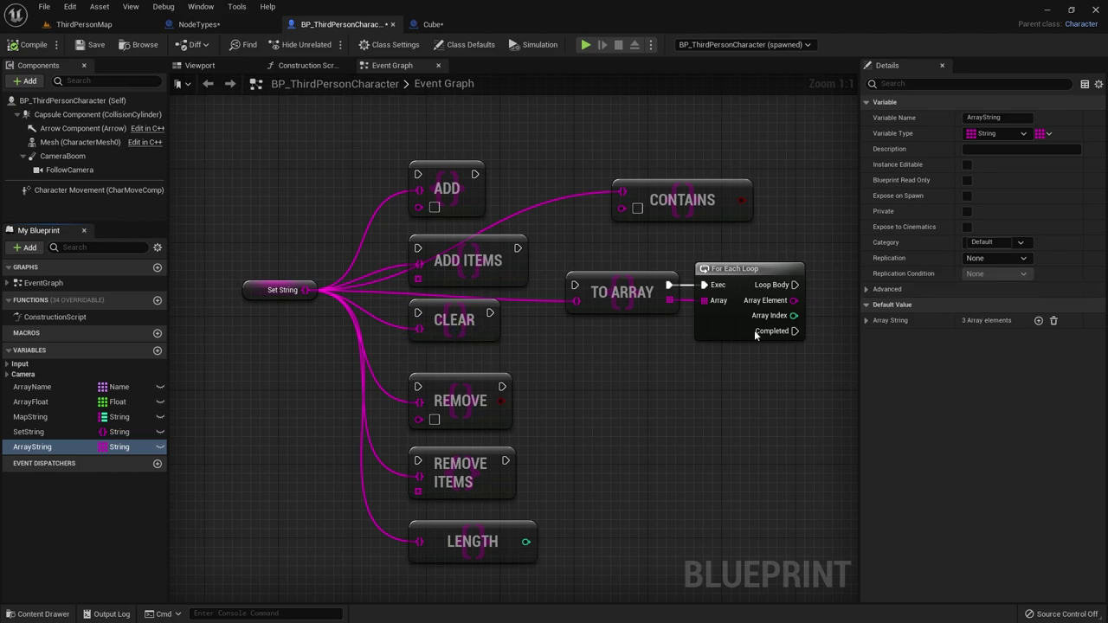
pyautogui.click(866, 320)
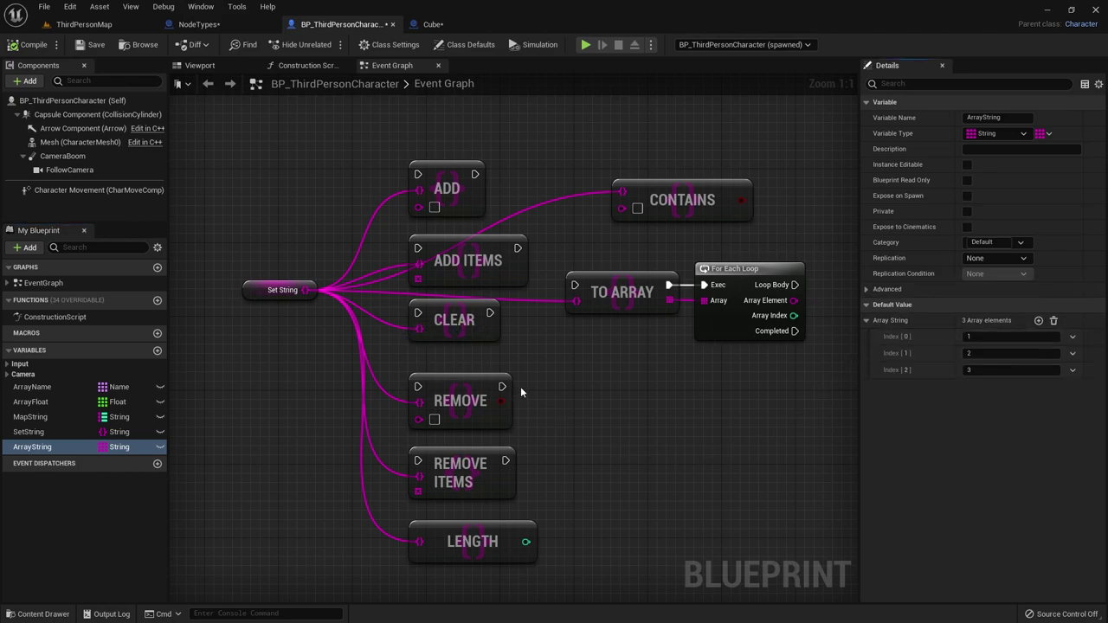
pyautogui.click(279, 291)
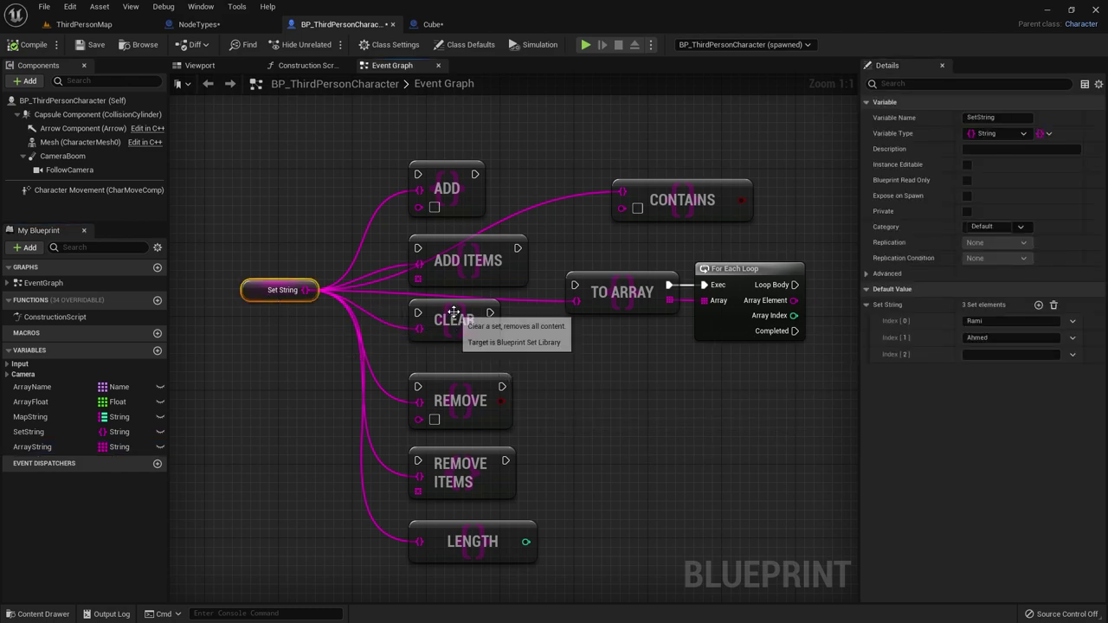
pyautogui.moveTo(248, 372); pyautogui.dragTo(228, 399, button='right')
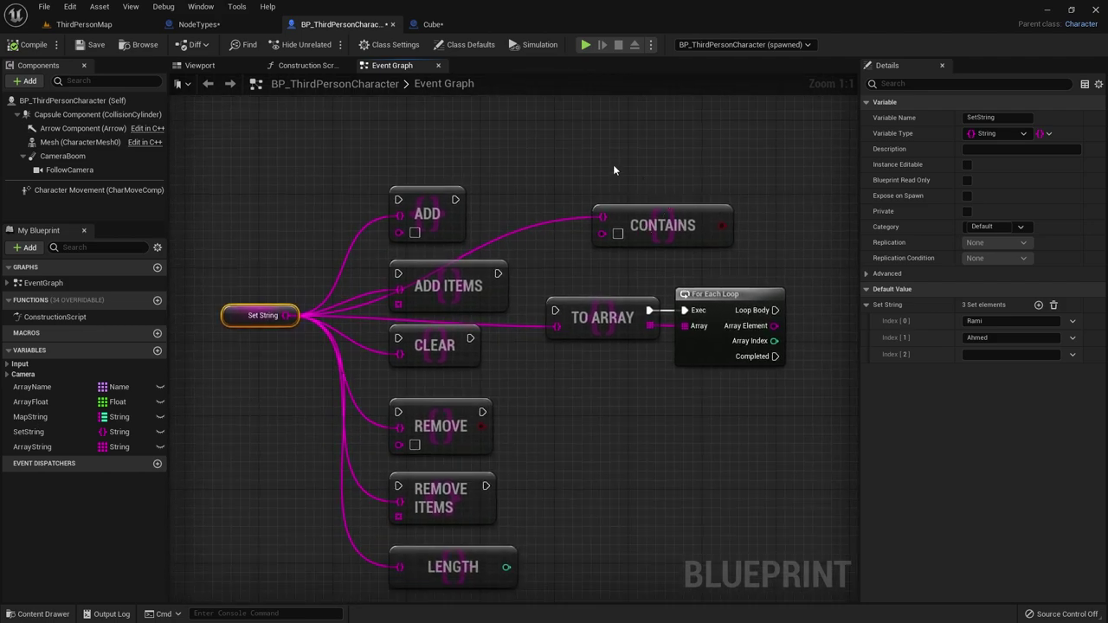
pyautogui.click(590, 241)
# - Add an Event BeginPlay node to the graph
pyautogui.moveTo(482, 124); pyautogui.dragTo(603, 244, button='right')
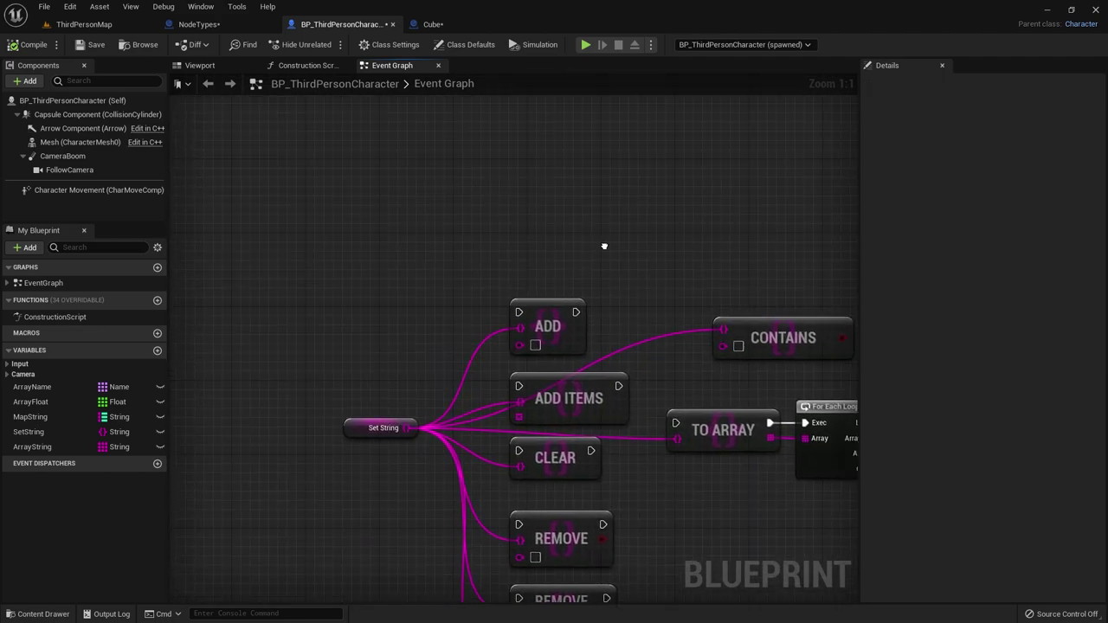
pyautogui.rightClick(446, 204)
pyautogui.write('eve')
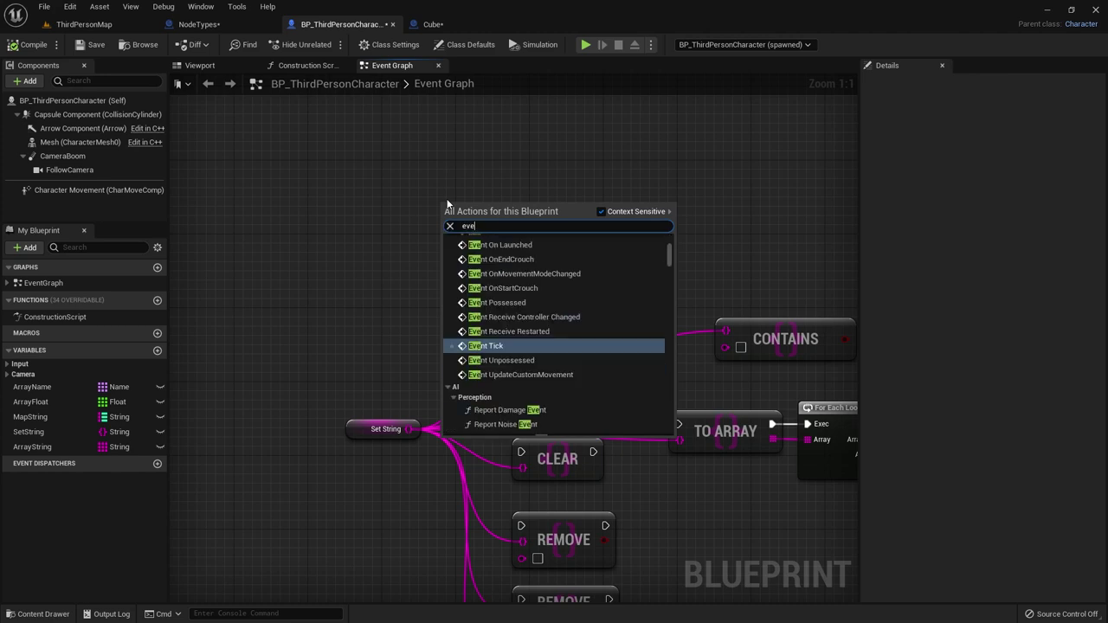
pyautogui.write('nt beg')
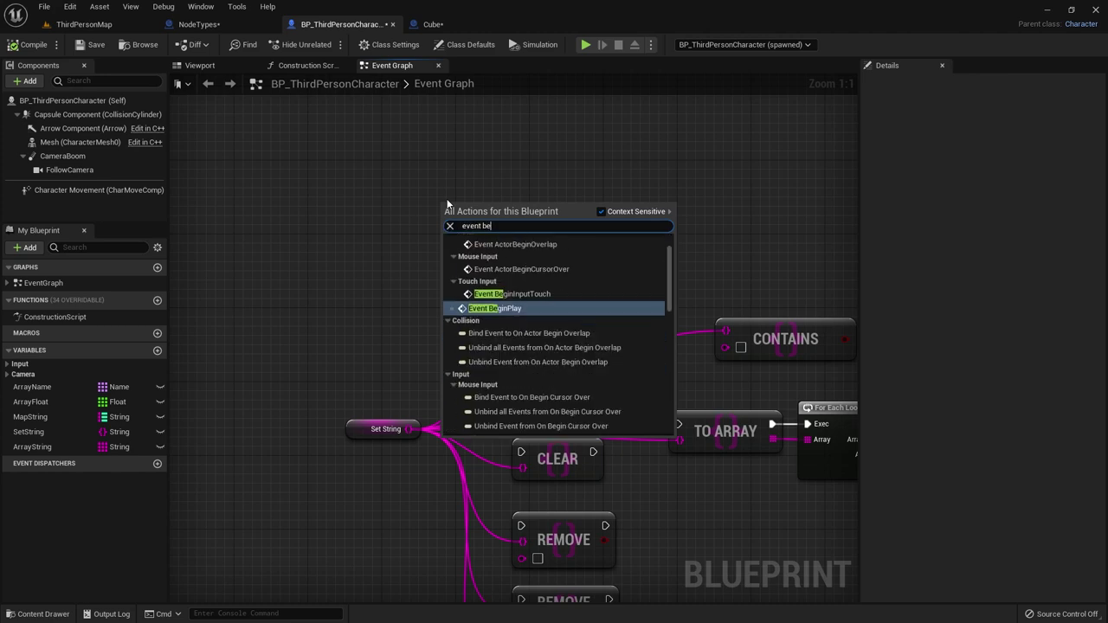
pyautogui.press('Return')
pyautogui.moveTo(475, 211); pyautogui.dragTo(391, 191)
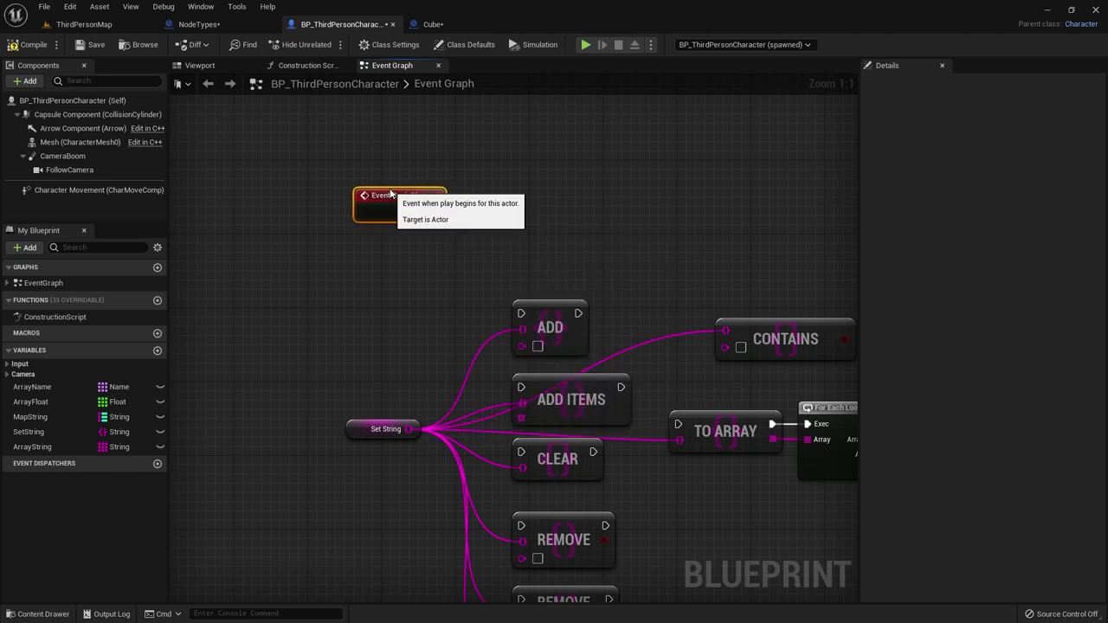
# - Place a SetString getter below BeginPlay and fill in the set's third element (Index [2])
pyautogui.moveTo(79, 431); pyautogui.dragTo(465, 251)
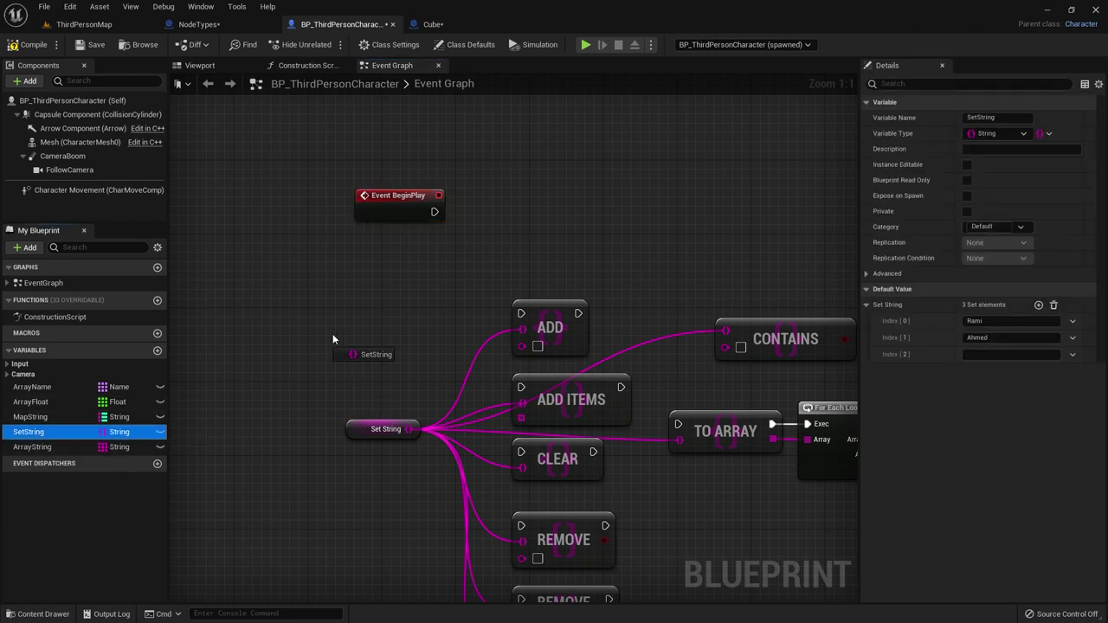
pyautogui.click(487, 269)
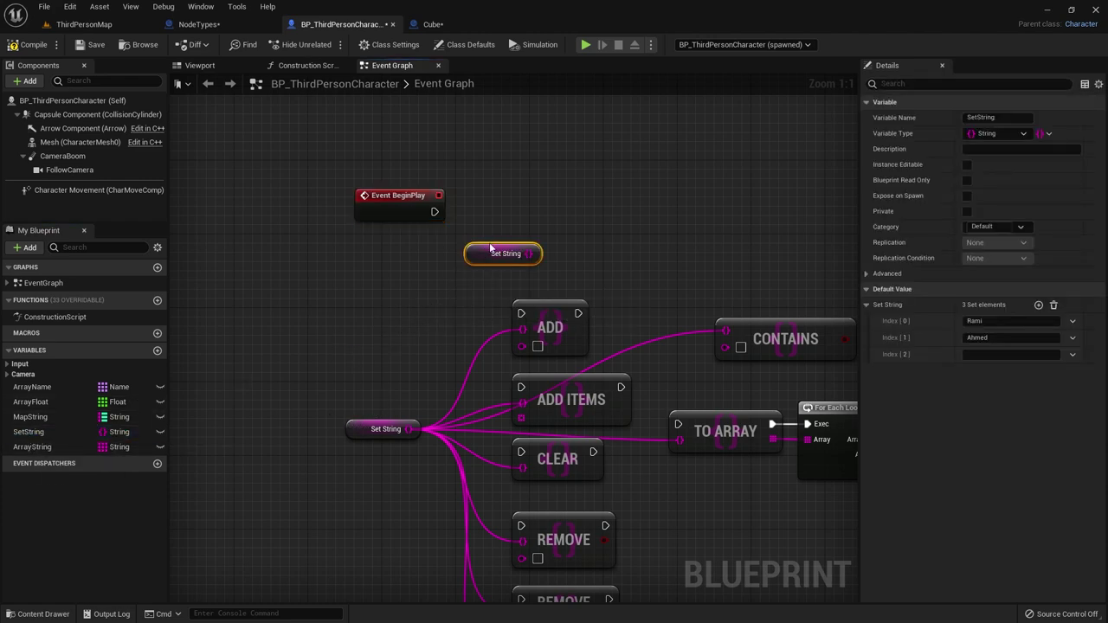
pyautogui.click(474, 227)
pyautogui.click(505, 254)
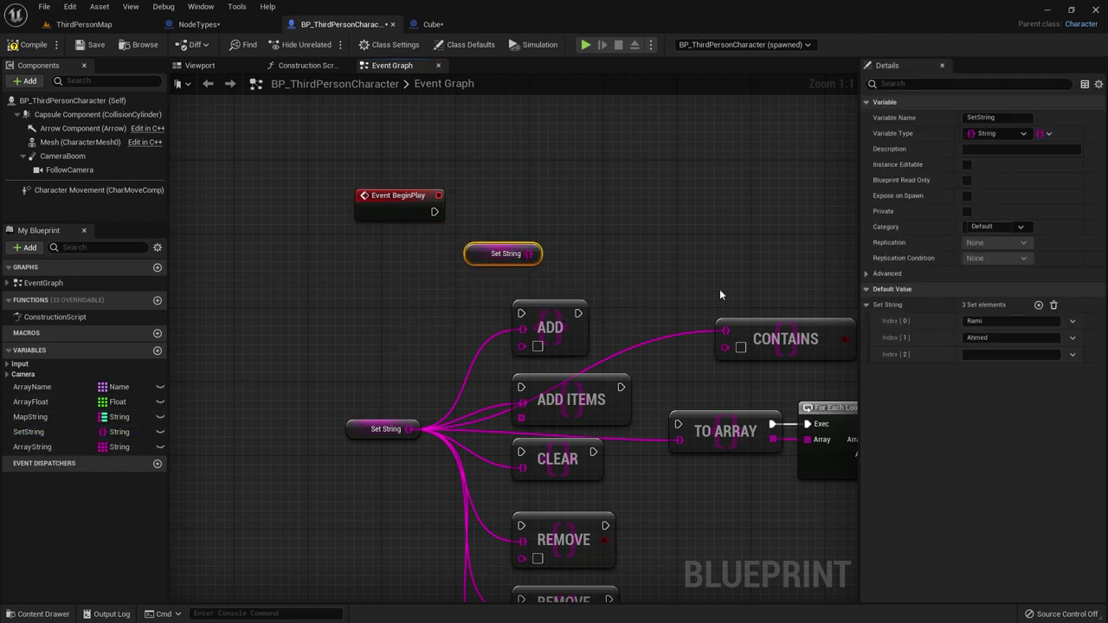
pyautogui.click(977, 354)
pyautogui.write('Mohammad')
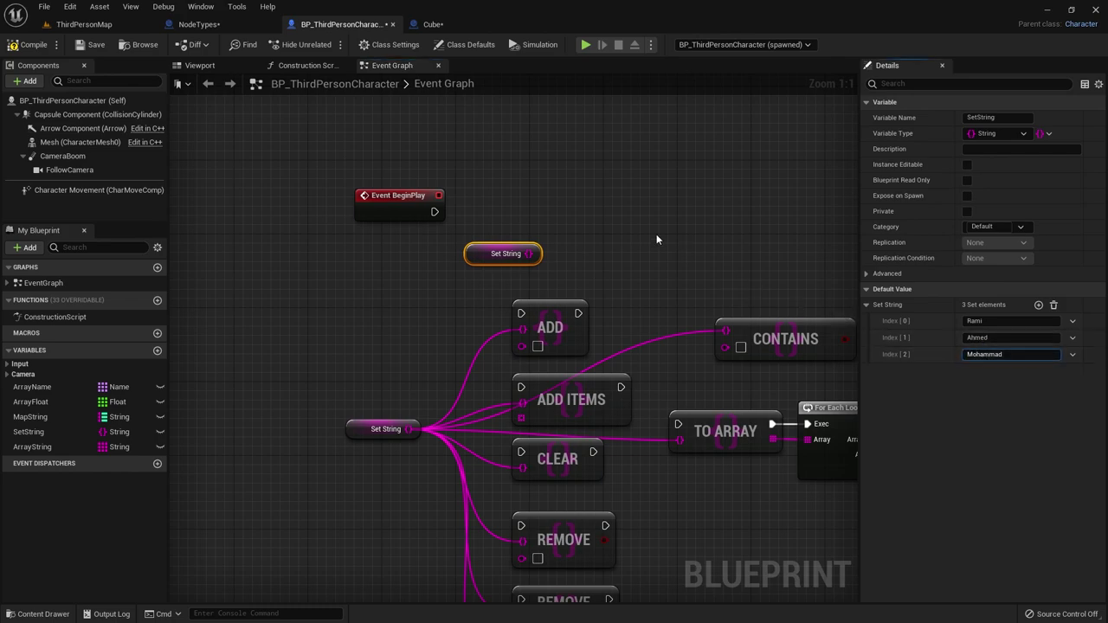
pyautogui.click(620, 151)
pyautogui.moveTo(446, 212); pyautogui.dragTo(290, 206, button='right')
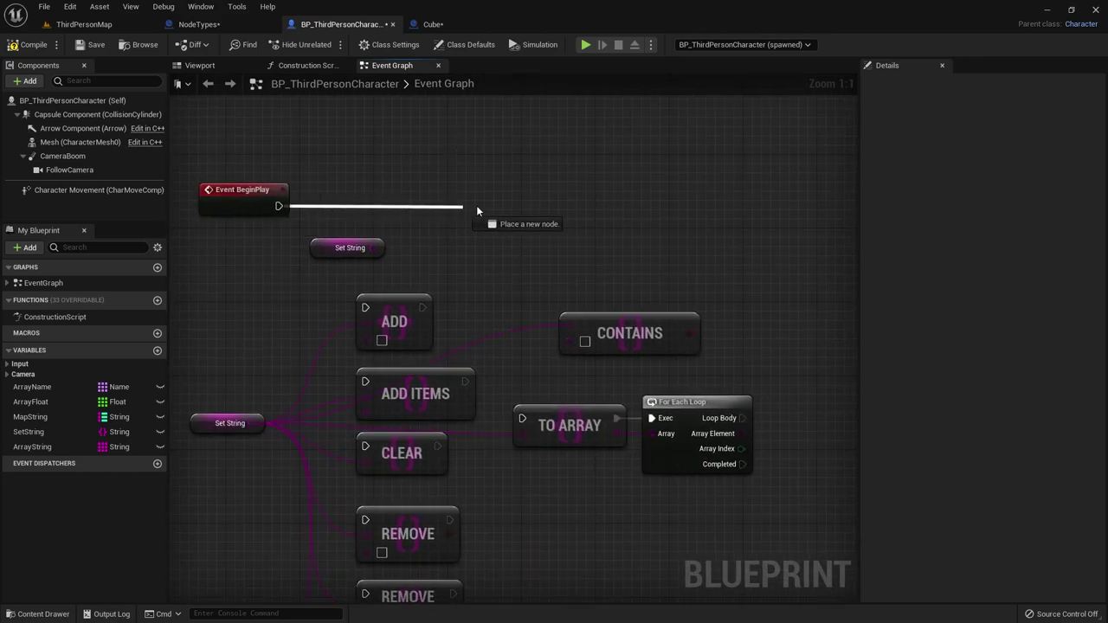
# - Add a Print String node executed by Event BeginPlay
pyautogui.moveTo(278, 206); pyautogui.dragTo(492, 202)
pyautogui.write('print')
pyautogui.press('Return')
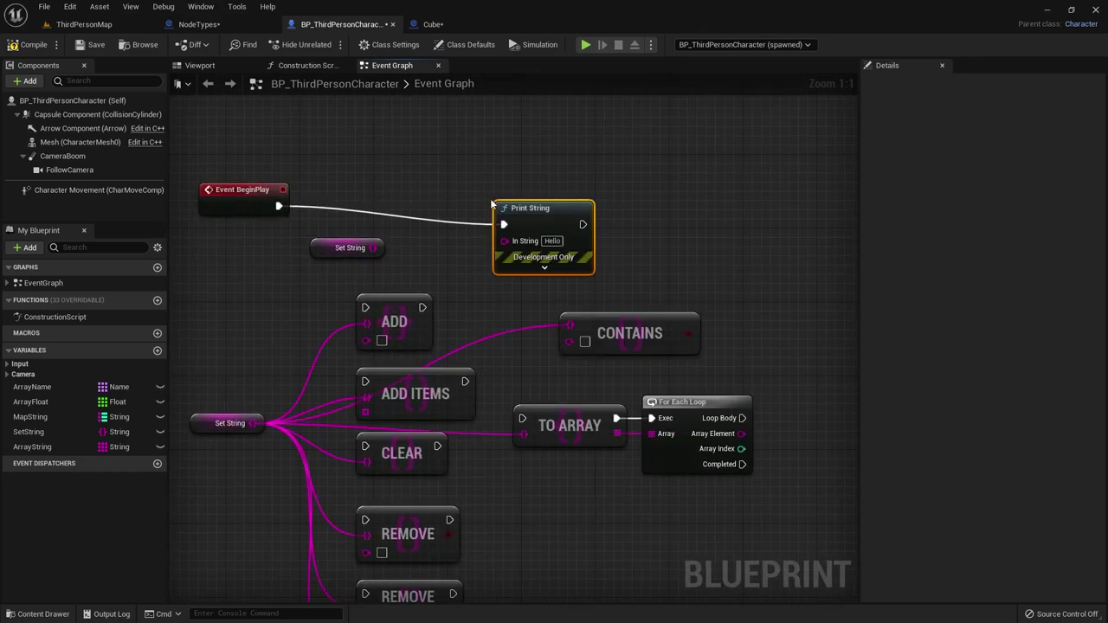
pyautogui.moveTo(350, 248); pyautogui.dragTo(495, 220)
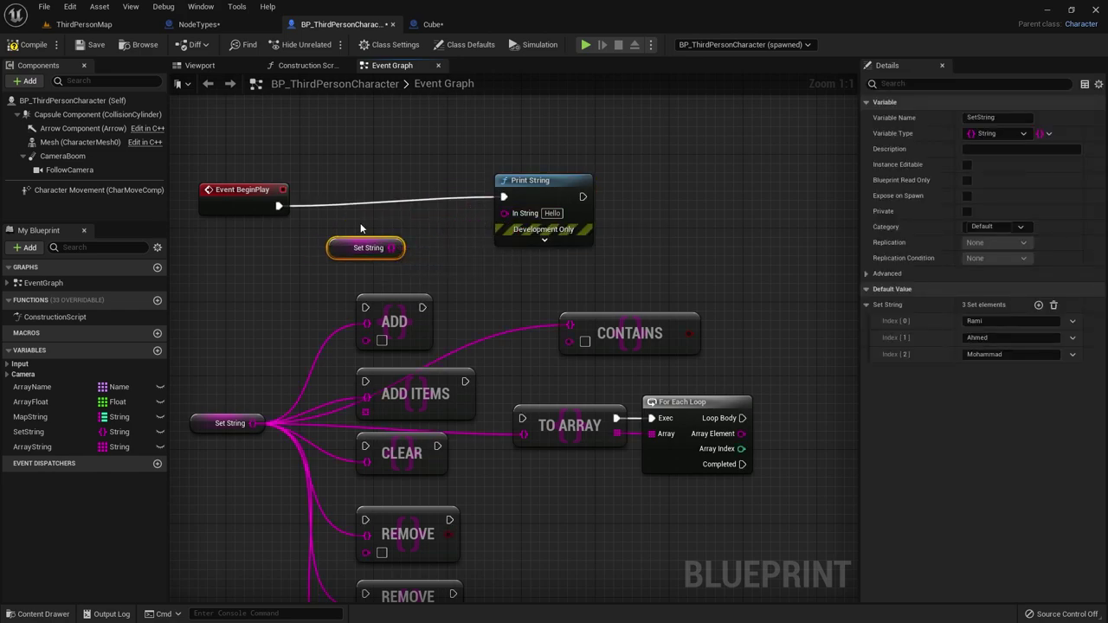
pyautogui.moveTo(549, 184); pyautogui.dragTo(651, 193)
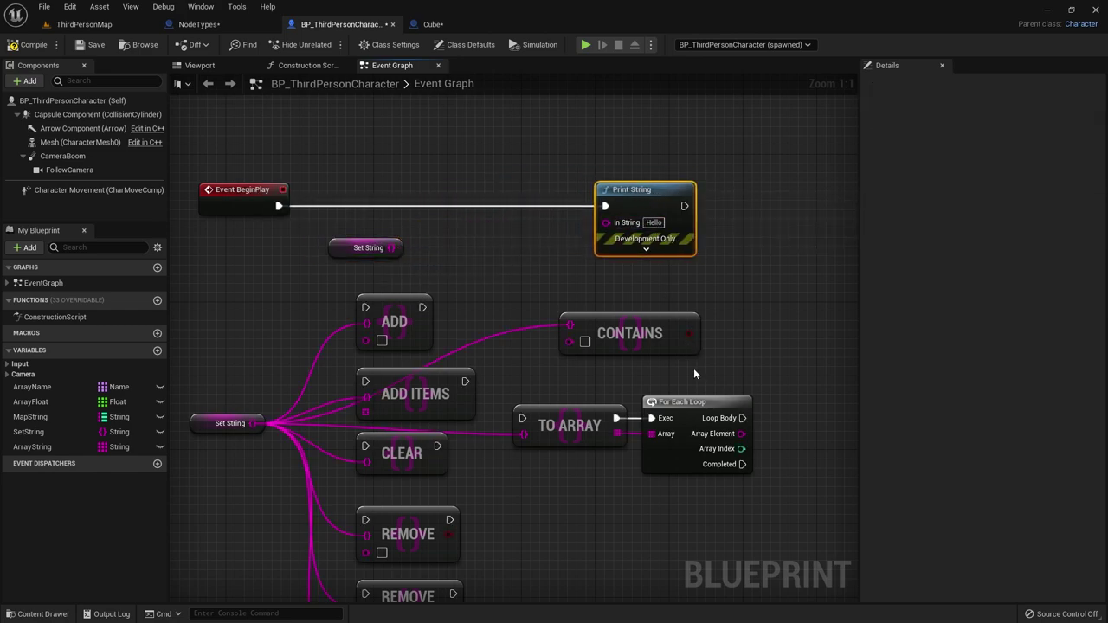
# - Add a To Array node from Set String, running between BeginPlay and Print String
pyautogui.moveTo(394, 248); pyautogui.dragTo(440, 223)
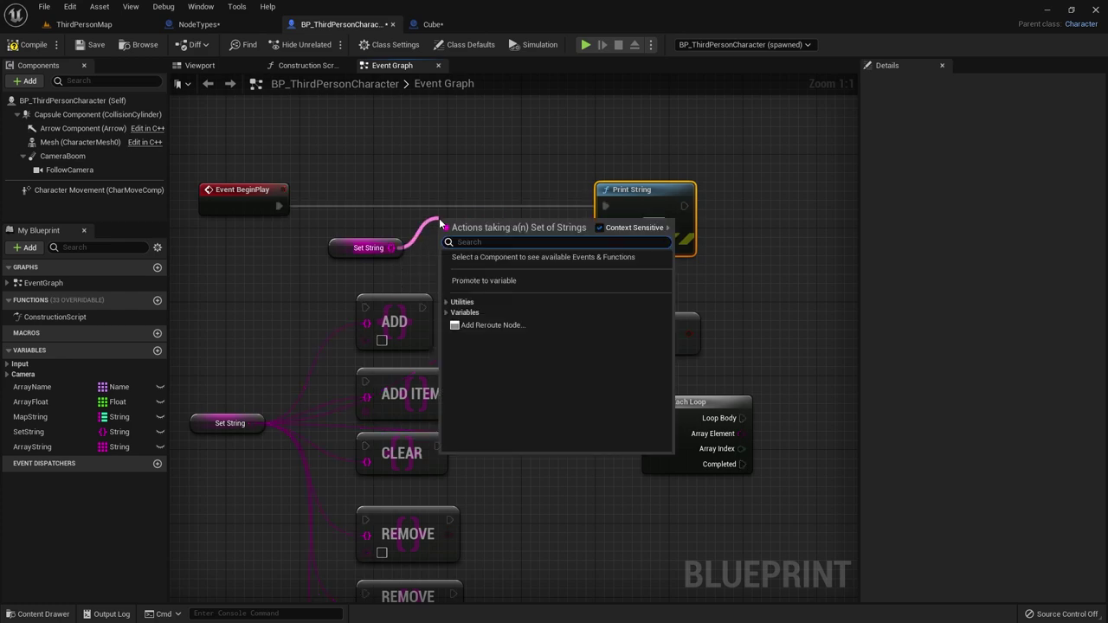
pyautogui.write('to ar')
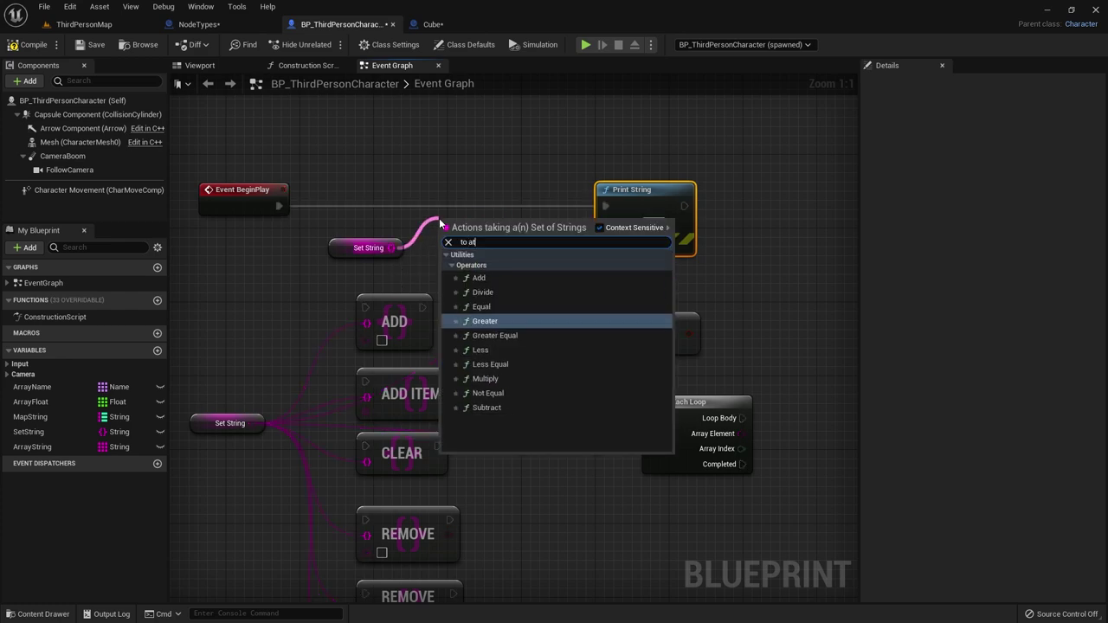
pyautogui.write('ra')
pyautogui.press('Return')
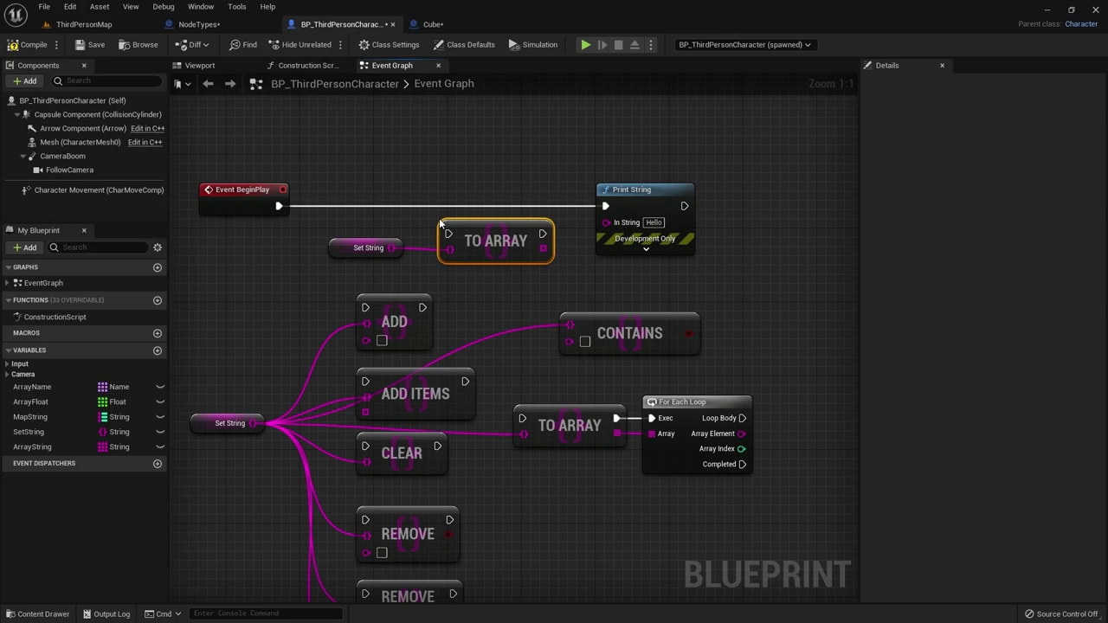
pyautogui.moveTo(278, 206); pyautogui.dragTo(440, 206)
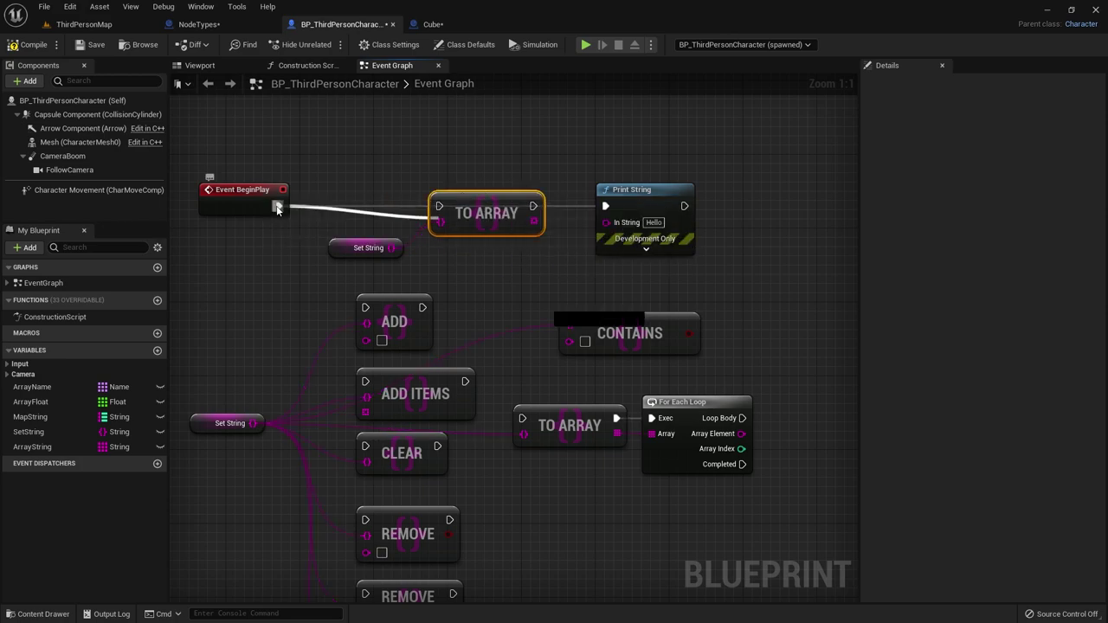
pyautogui.moveTo(533, 206); pyautogui.dragTo(788, 198)
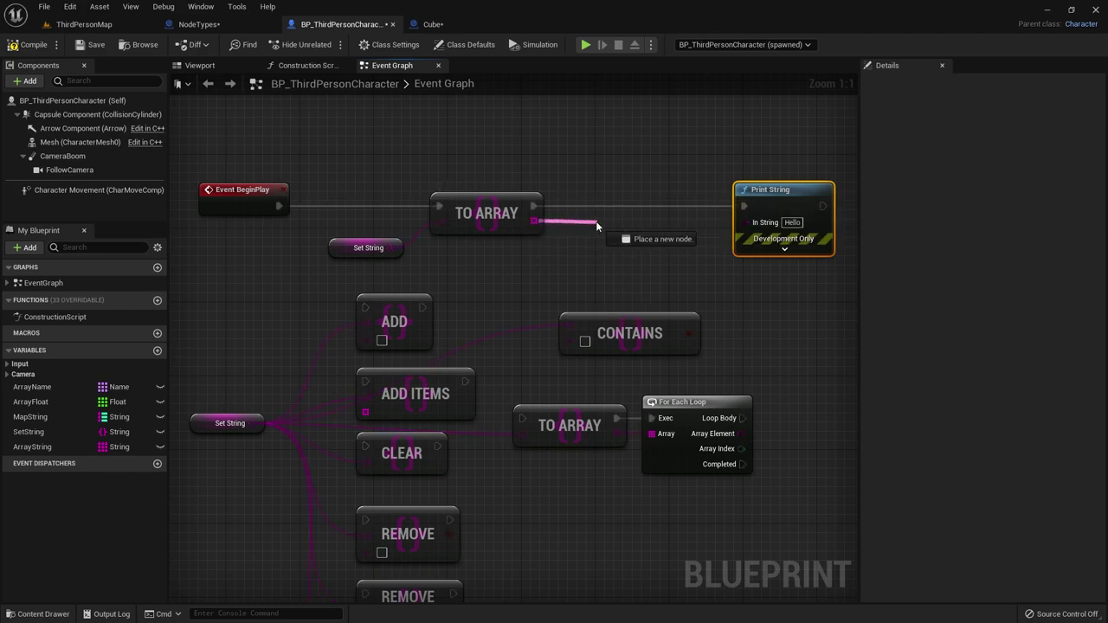
# - Loop over the array with For Each Loop, printing each Array Element via Print String
pyautogui.moveTo(534, 220); pyautogui.dragTo(596, 221)
pyautogui.write('for each')
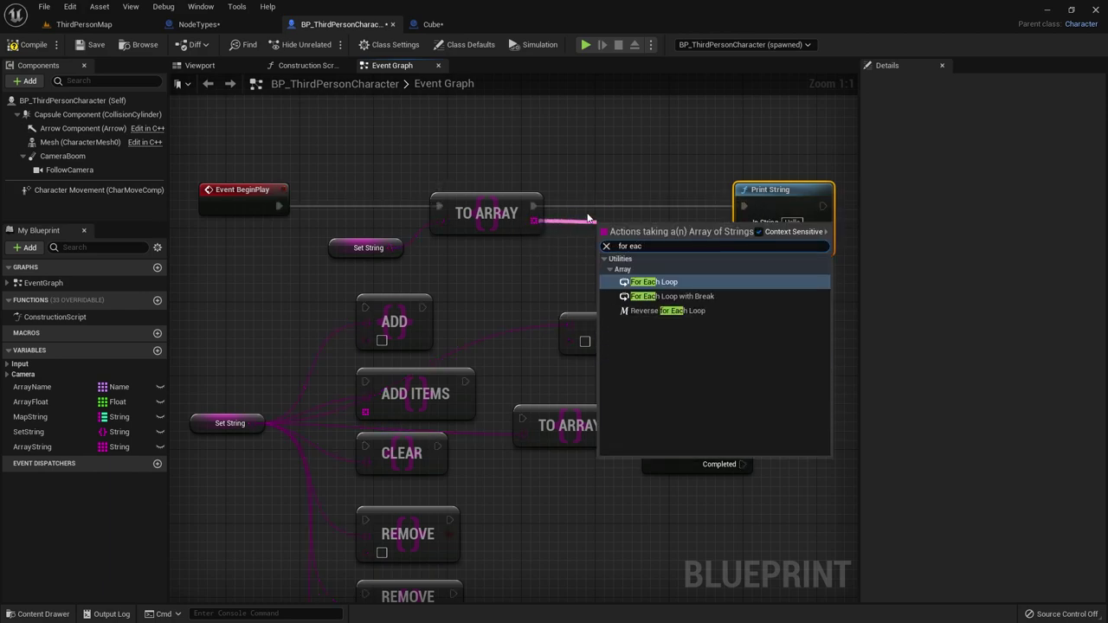
pyautogui.press('Return')
pyautogui.moveTo(625, 228); pyautogui.dragTo(615, 191)
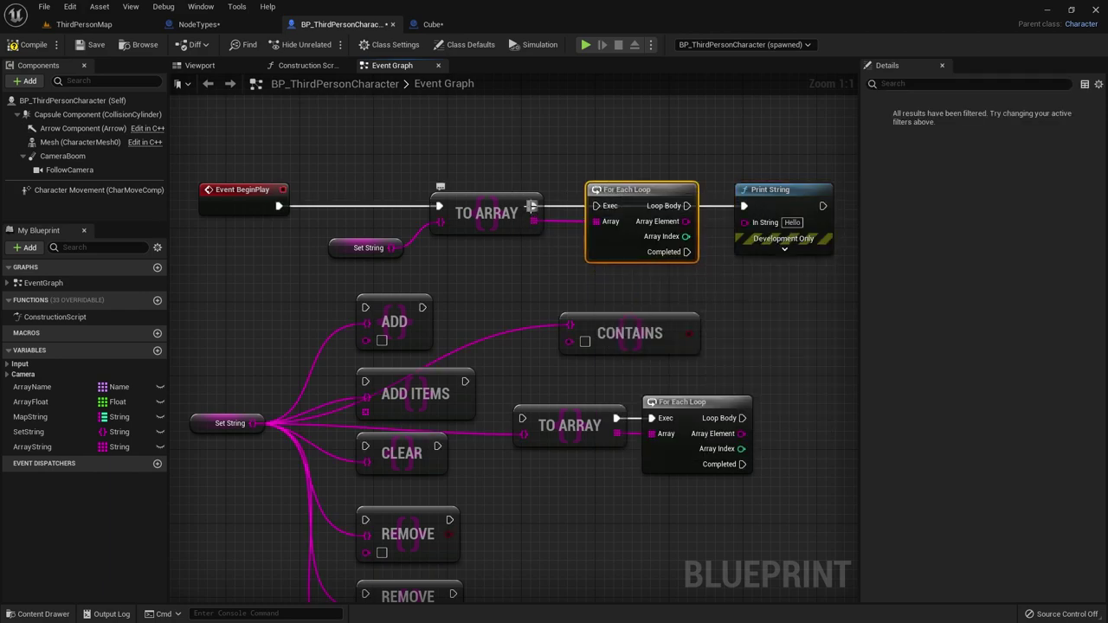
pyautogui.moveTo(534, 206); pyautogui.dragTo(596, 206)
pyautogui.moveTo(675, 208)
pyautogui.mouseDown()
pyautogui.moveTo(743, 206)
pyautogui.moveTo(742, 222)
pyautogui.mouseUp()
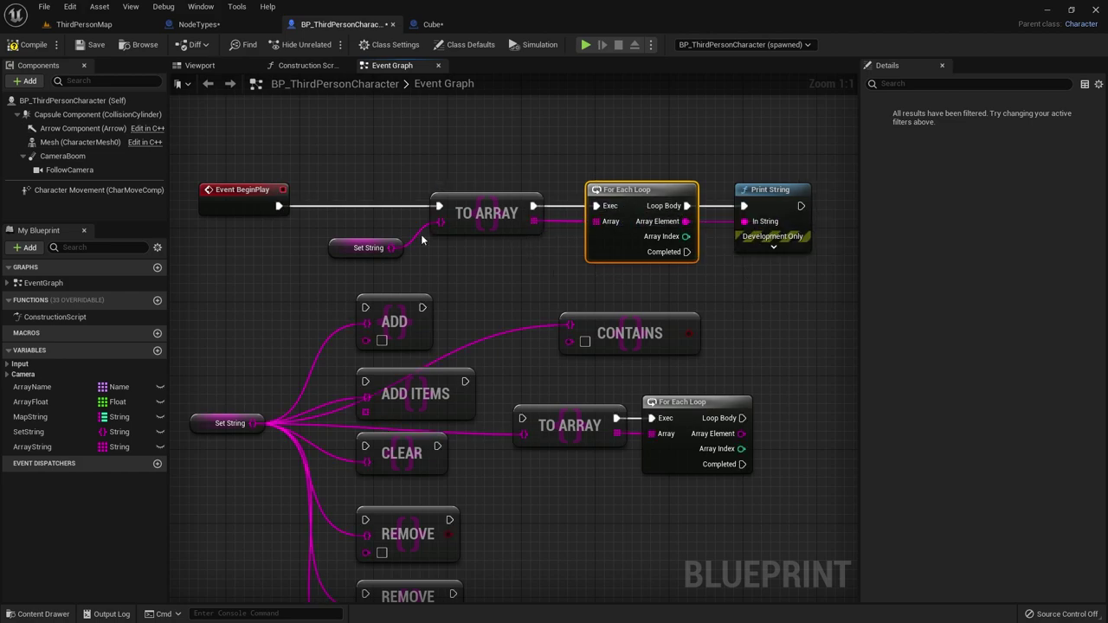
# - Compile and play the level to see the set's three names printed, then stop with Esc
pyautogui.click(368, 248)
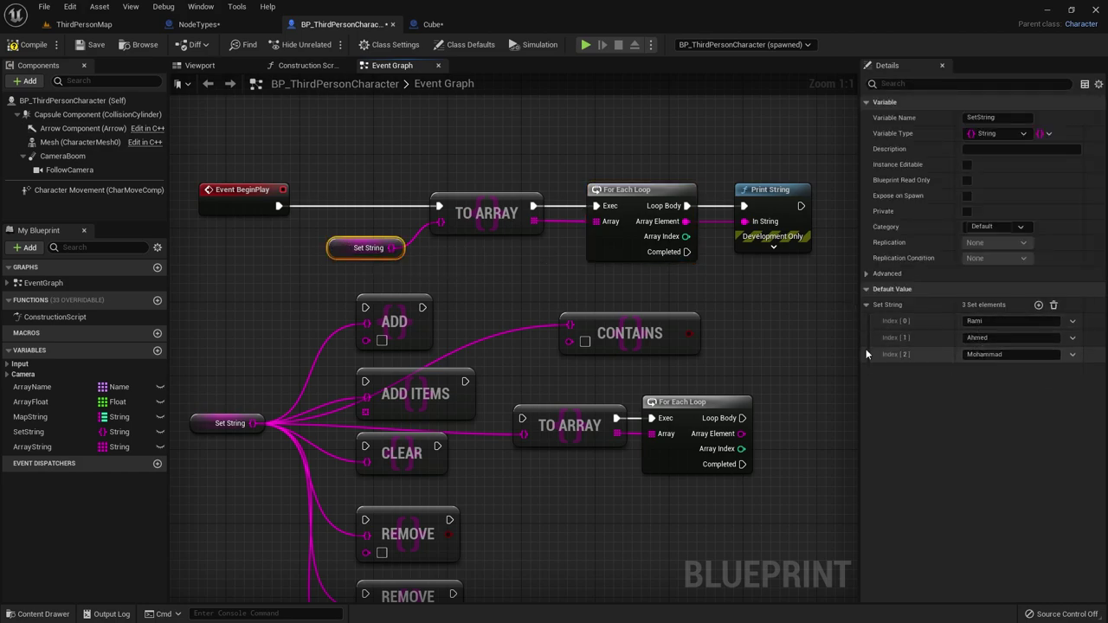
pyautogui.click(22, 50)
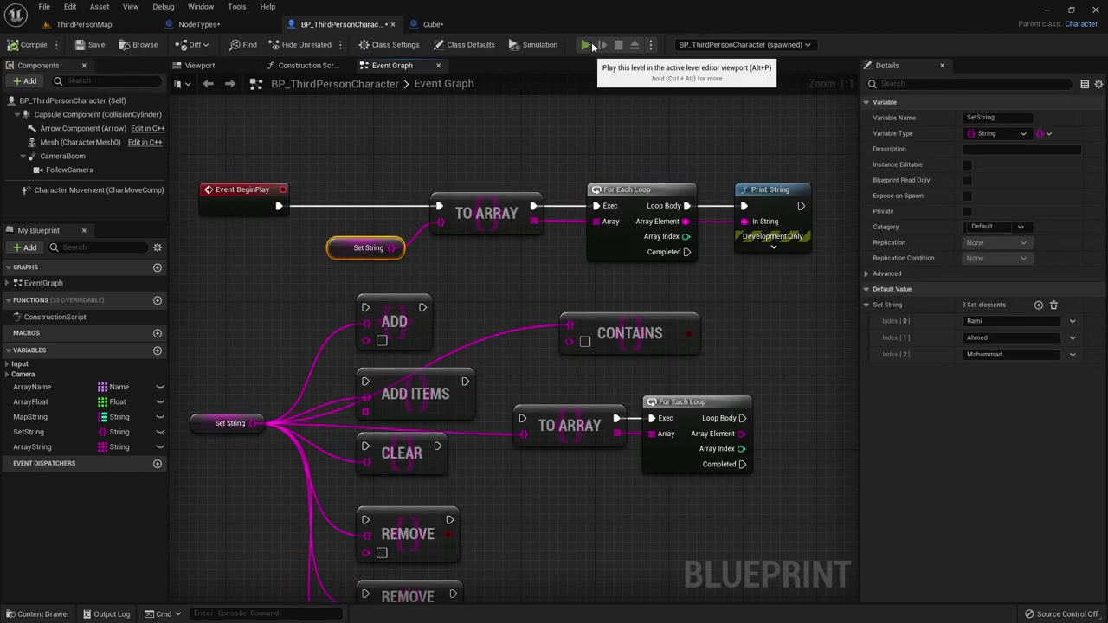
pyautogui.click(585, 44)
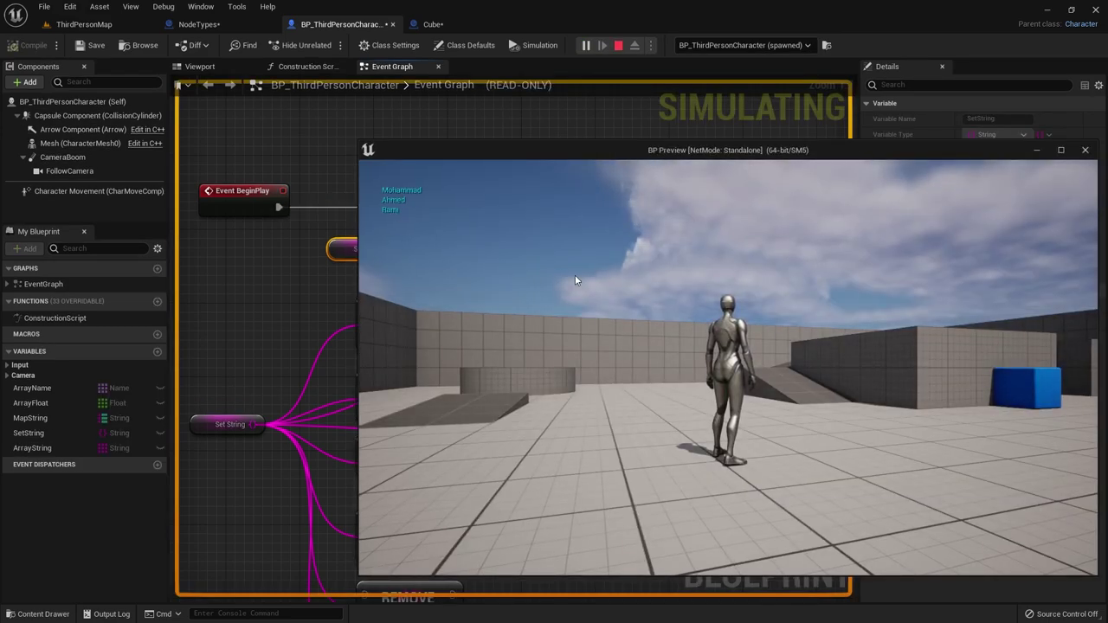
pyautogui.press('Escape')
pyautogui.moveTo(425, 321)
pyautogui.mouseDown(button='right')
pyautogui.moveTo(482, 213)
pyautogui.moveTo(453, 215)
pyautogui.mouseUp(button='right')
pyautogui.rightClick(454, 216)
pyautogui.click(480, 195)
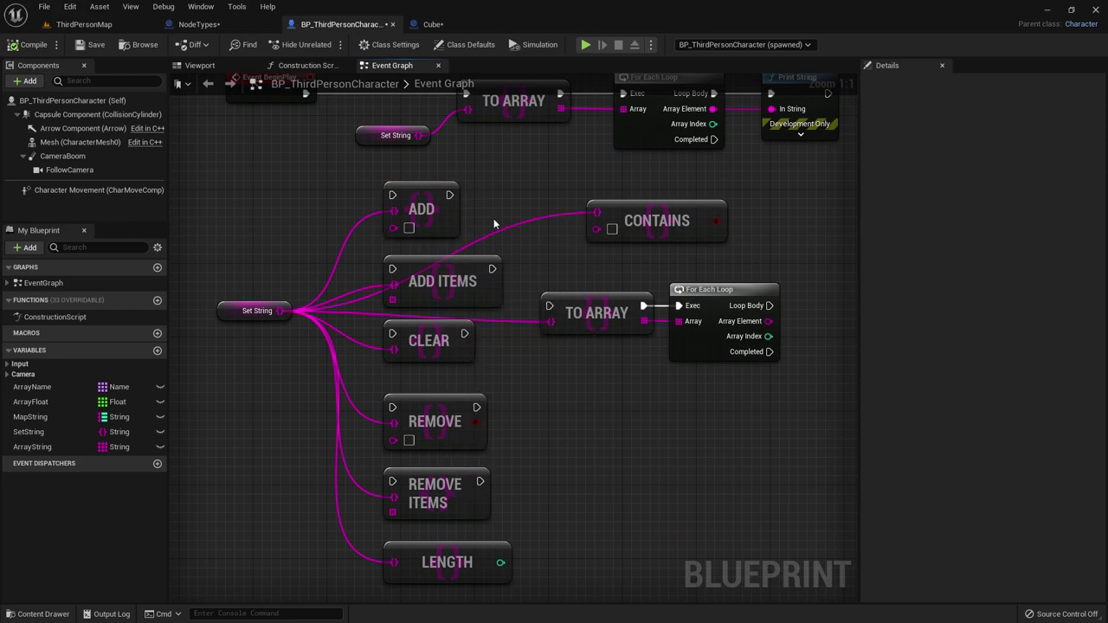